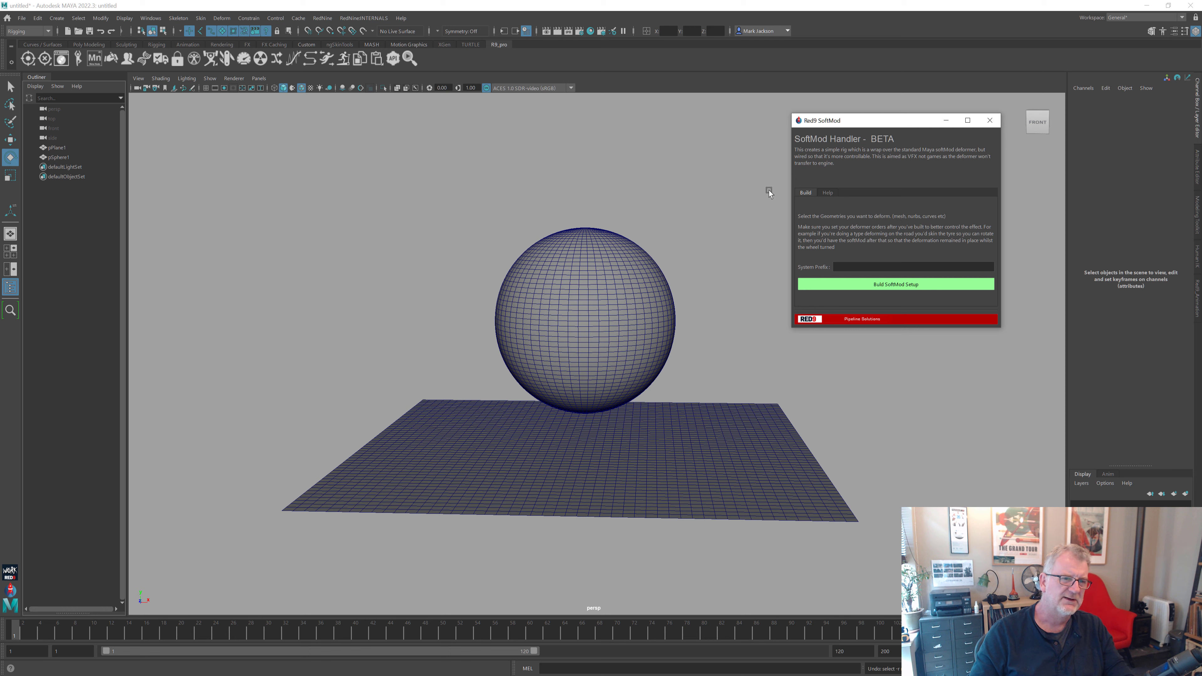
- Close the Red9 SoftMod window and apply the Soft Modification Tool to the sphere
left_click(583, 329)
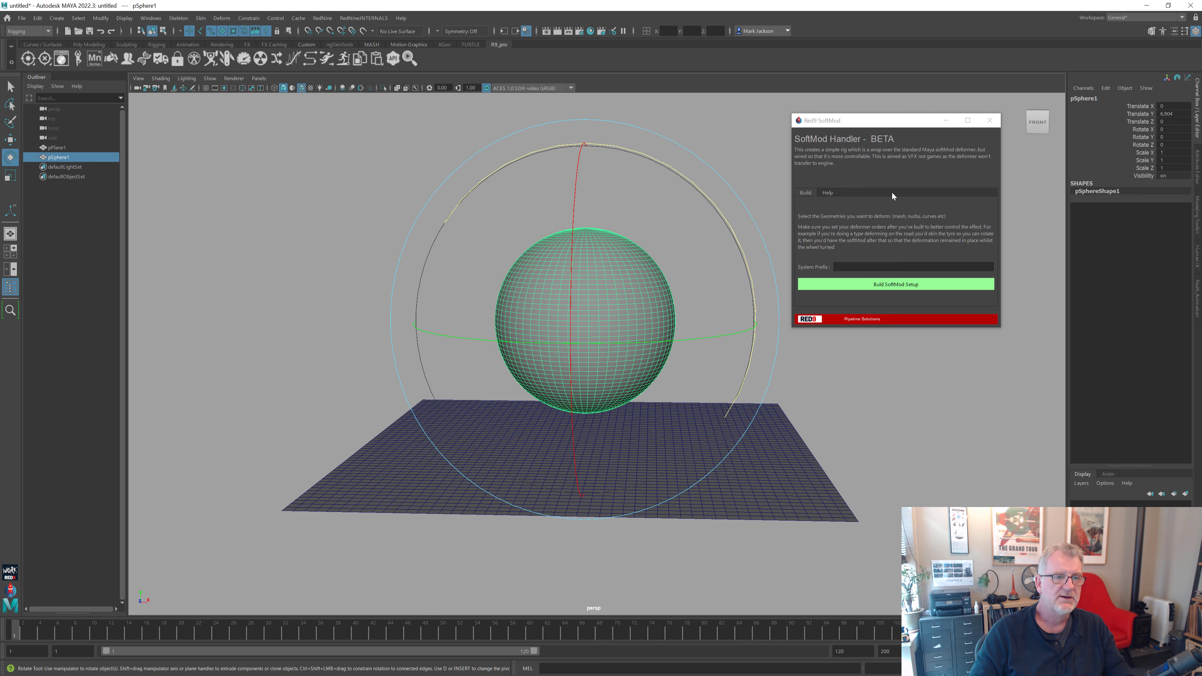
left_click(990, 121)
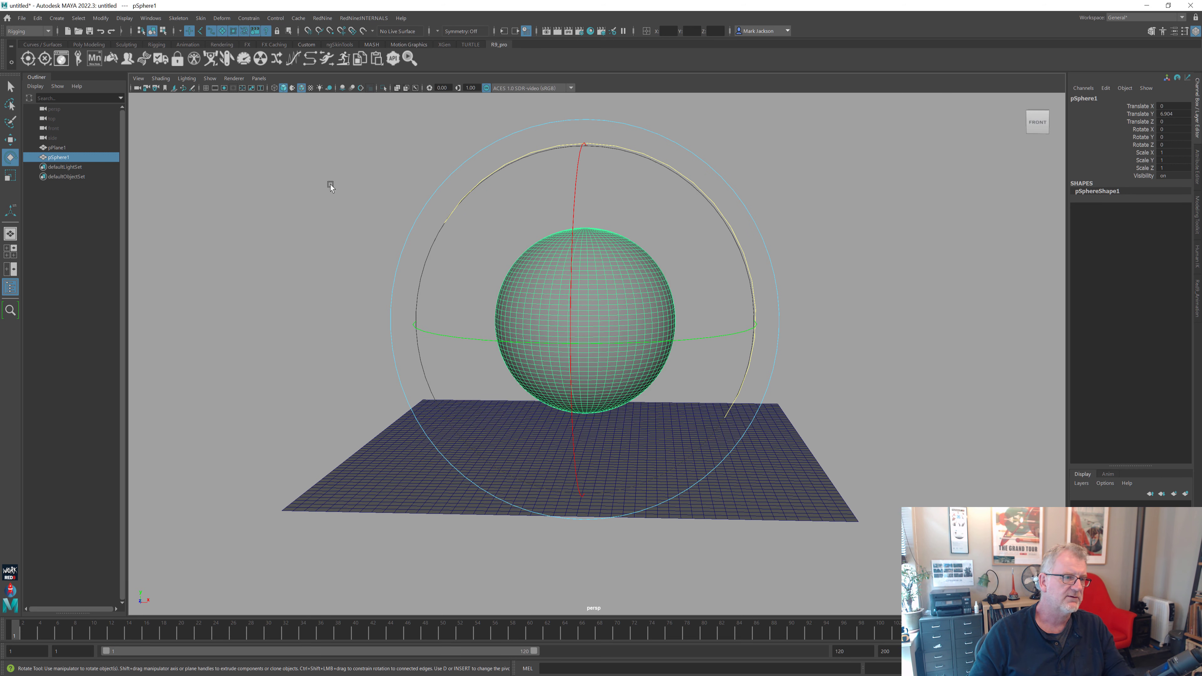
left_click(222, 18)
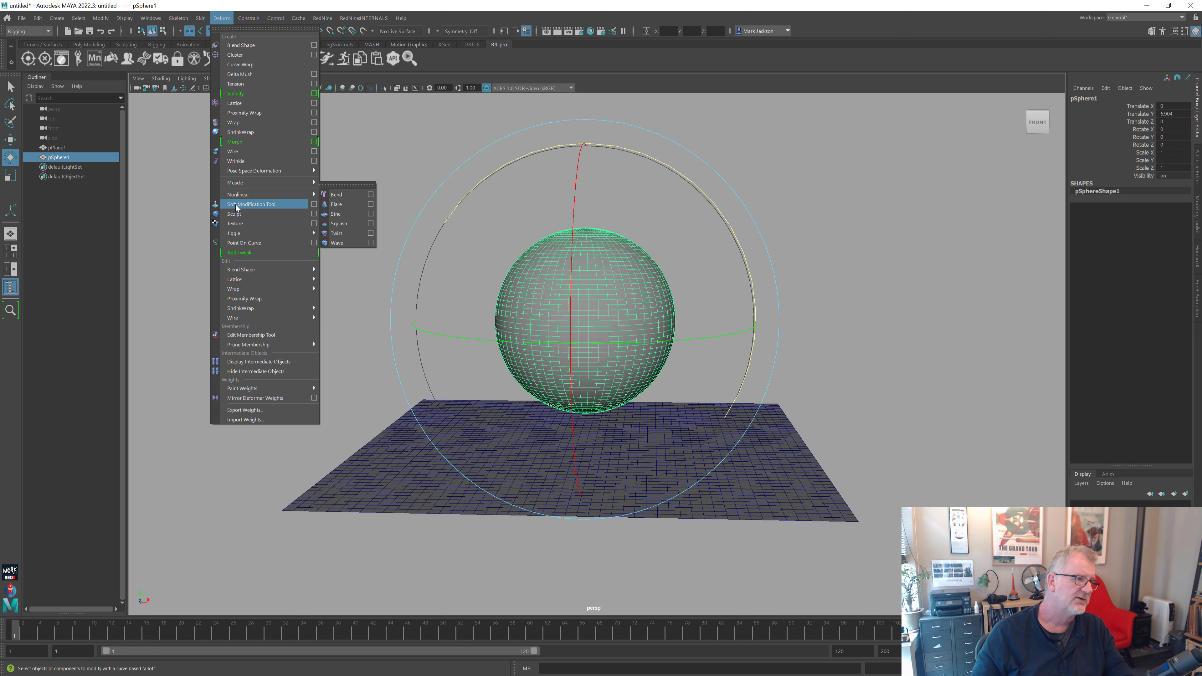
left_click(258, 204)
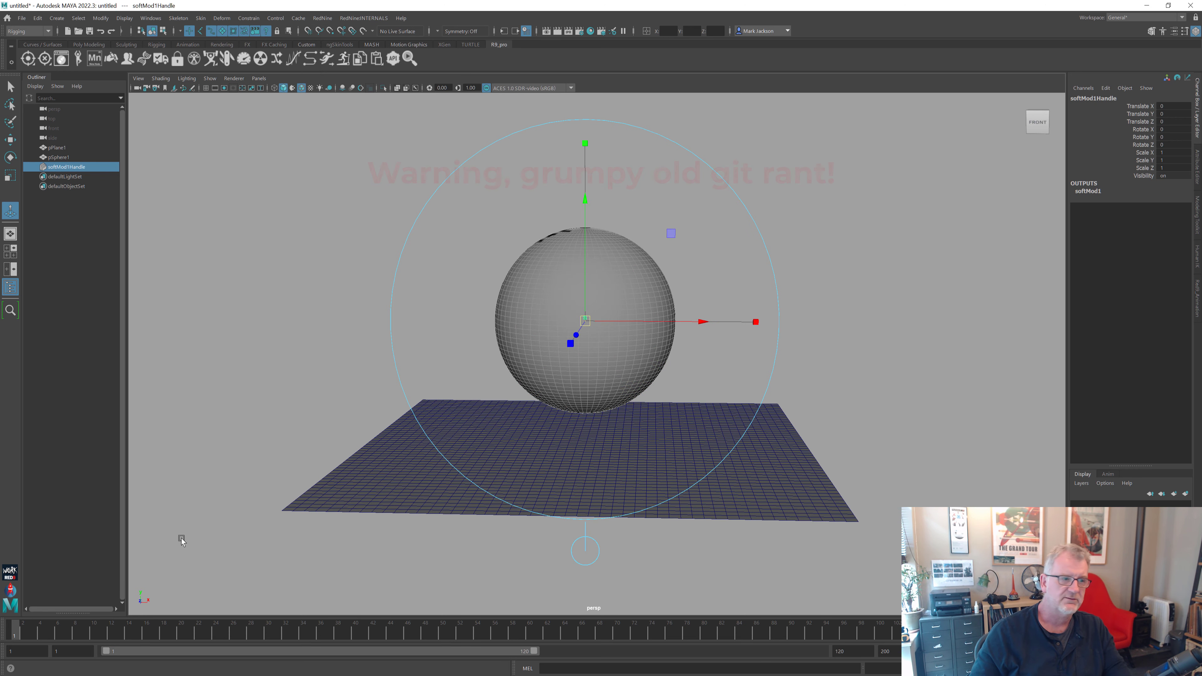
- Show the soft modification handle's manipulator, expand the softMod1 attributes, and try raising the handle
key("t")
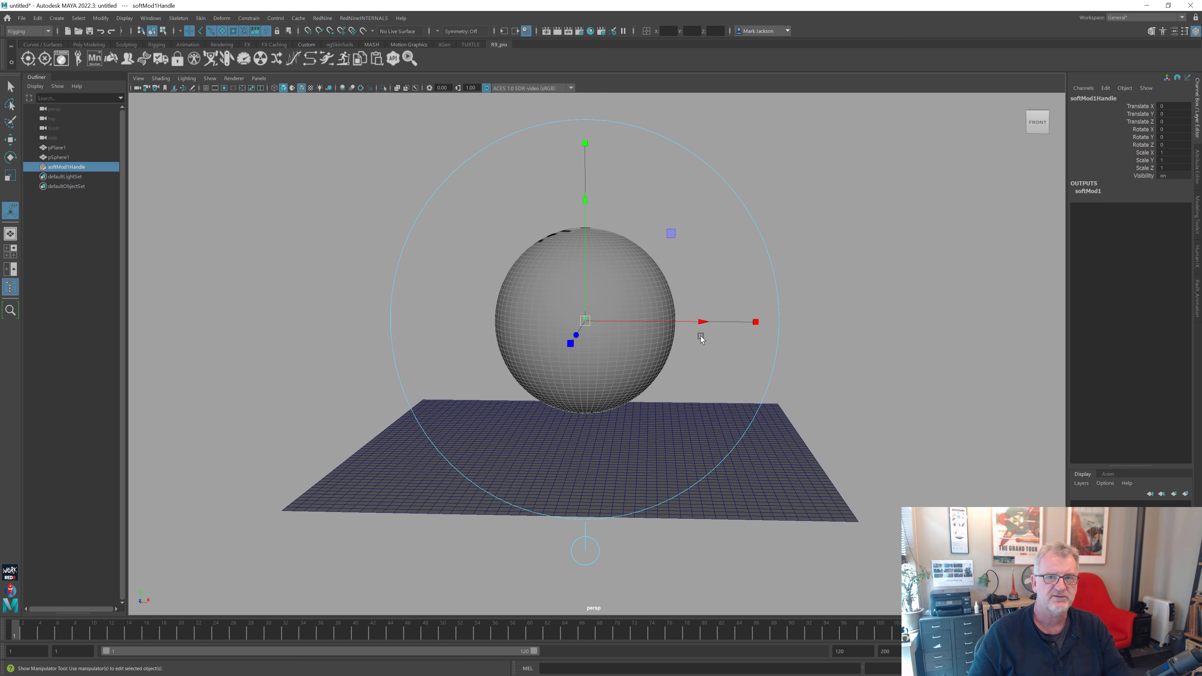
key("r")
key("t")
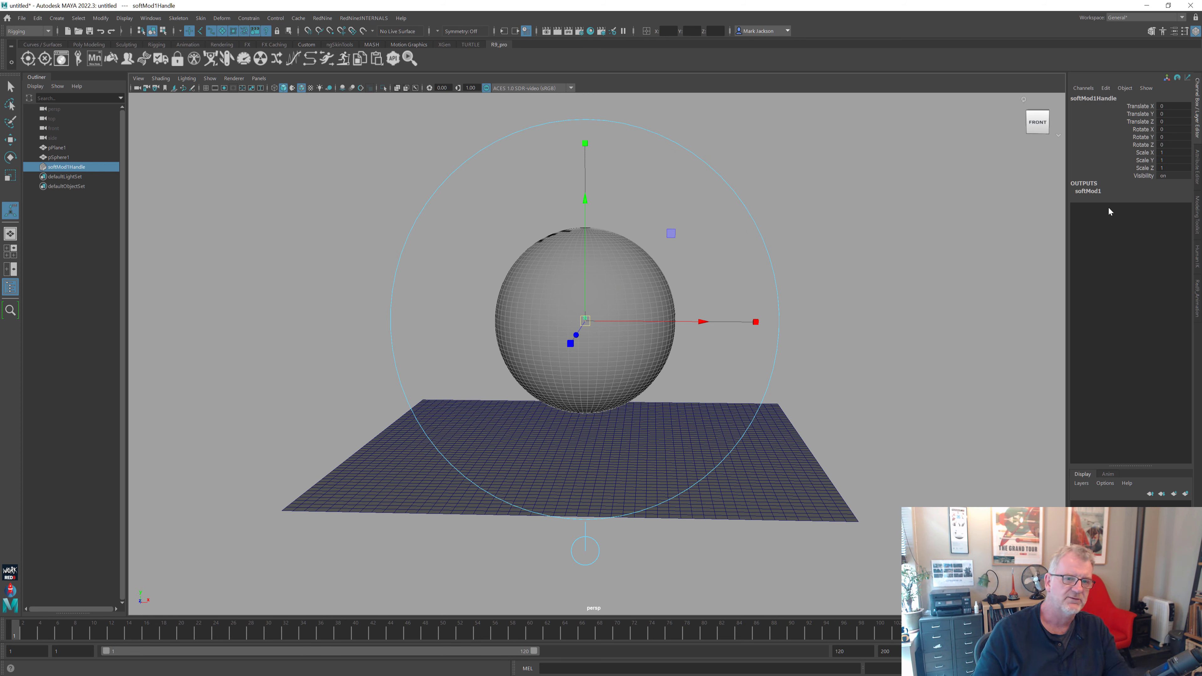
left_click(1089, 191)
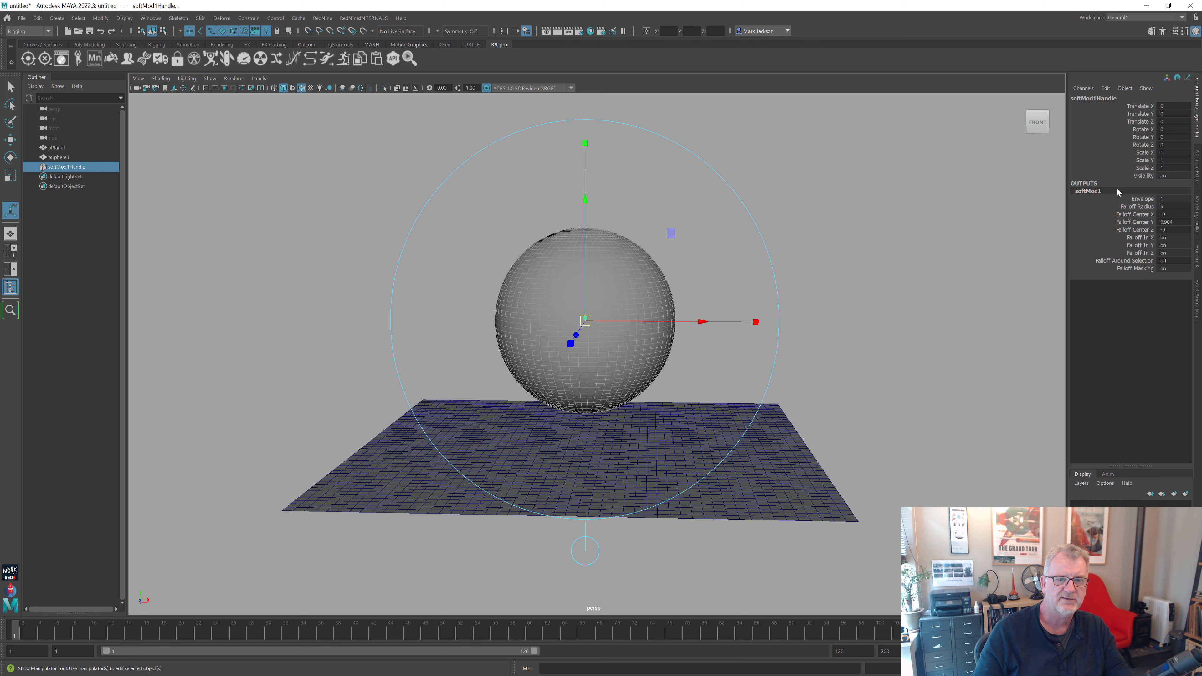
left_click_drag(585, 202, 557, 163)
key("ctrl+z")
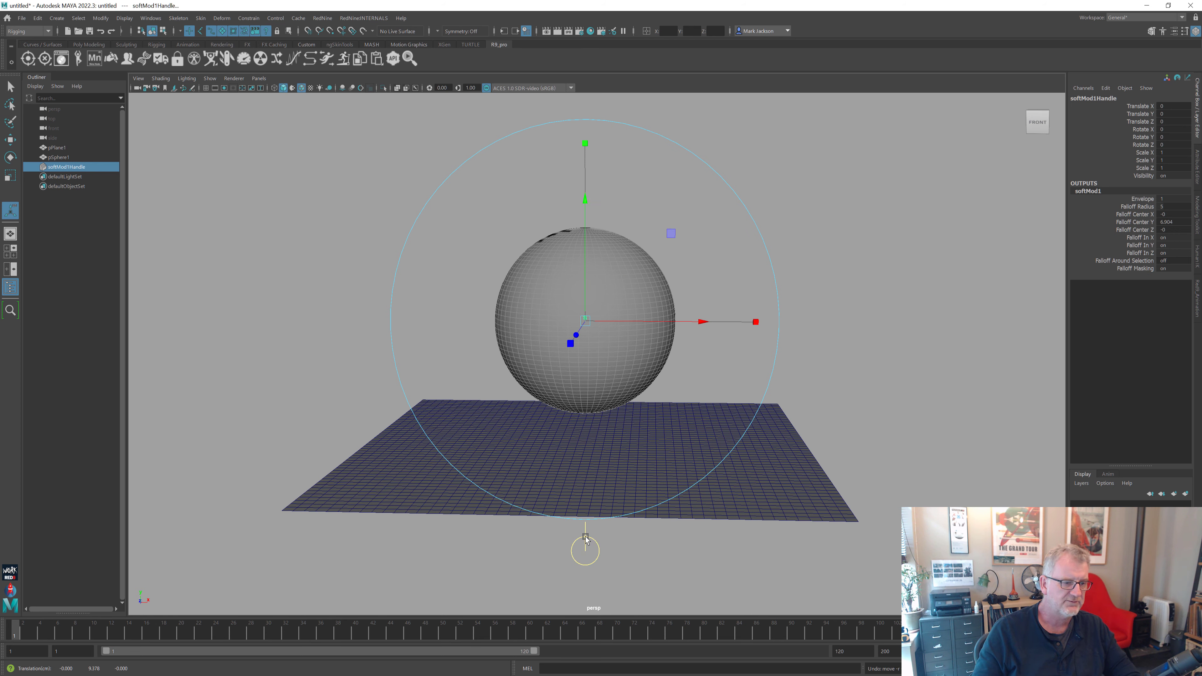
- Cycle the manipulator to its falloff centre mode and move the falloff centre up to about Y 9.6, at the sphere's top
left_click(585, 548)
left_click(596, 552)
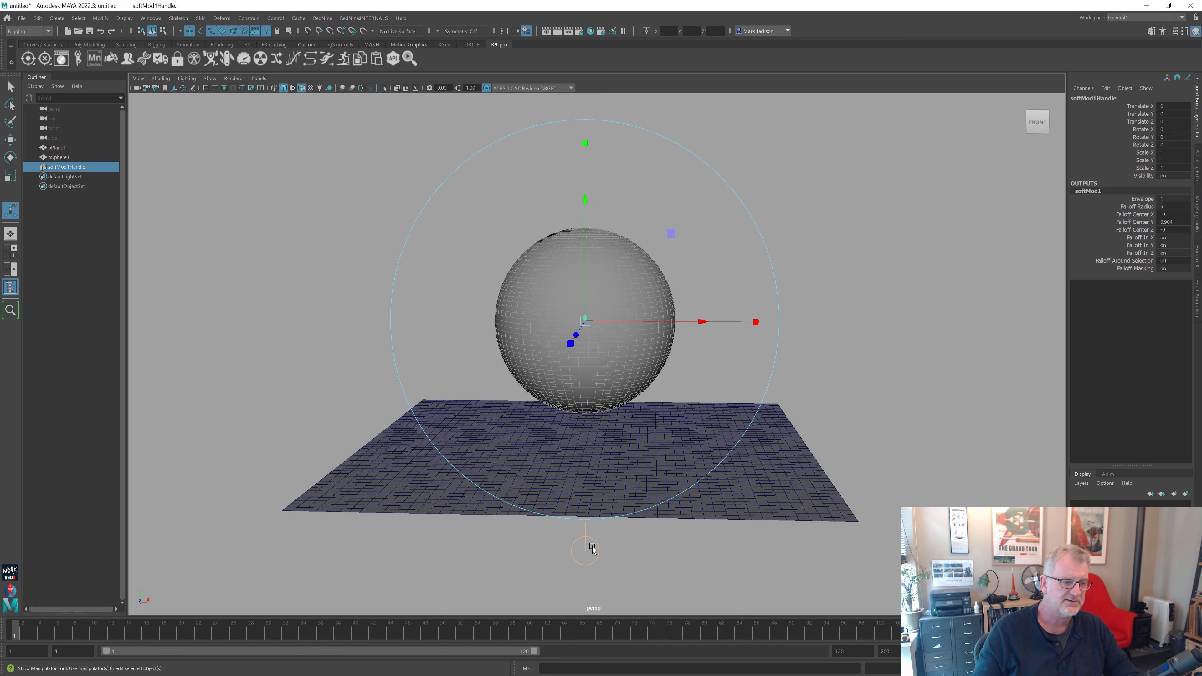
left_click(586, 540)
left_click(592, 541)
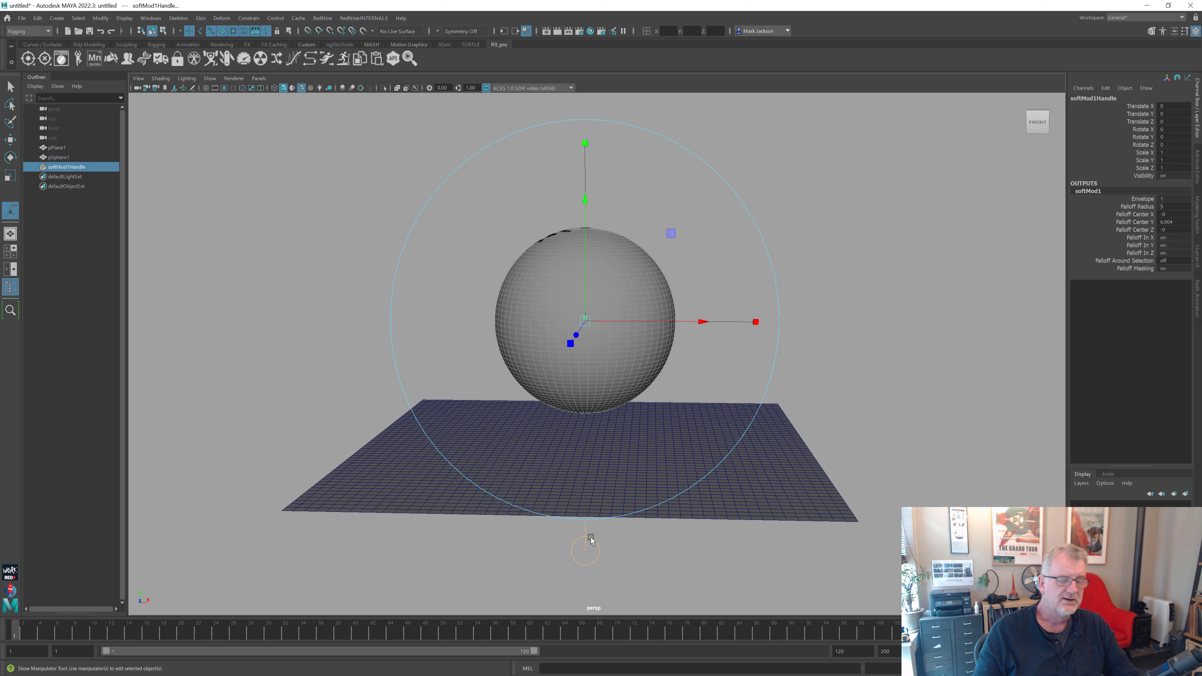
left_click(591, 541)
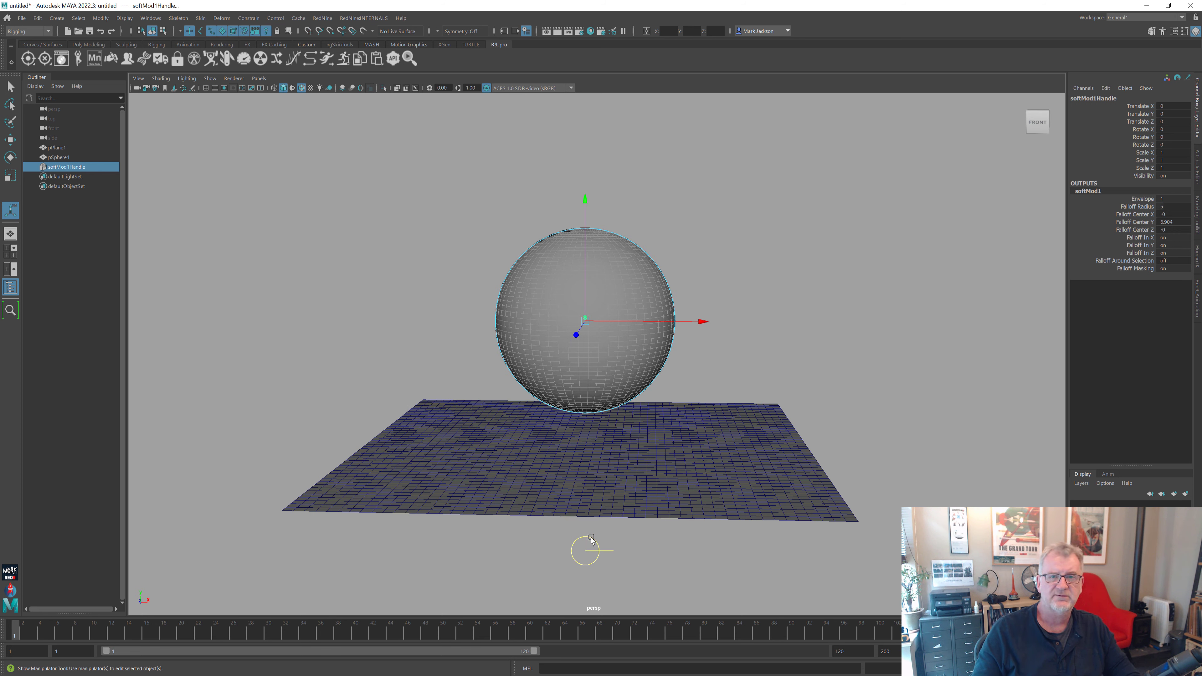
left_click(591, 540)
left_click(591, 540)
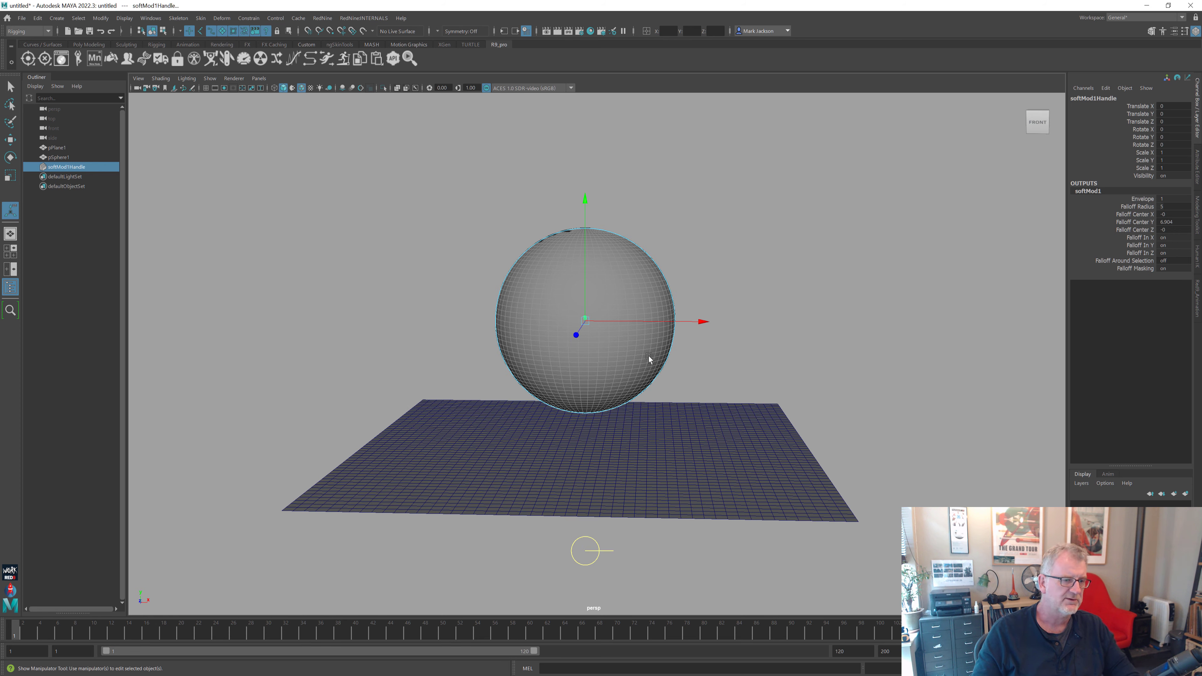
left_click_drag(588, 309, 537, 240)
- Return the manipulator to transform mode and raise the soft modification handle to about Translate Y 7.46
left_click(598, 553)
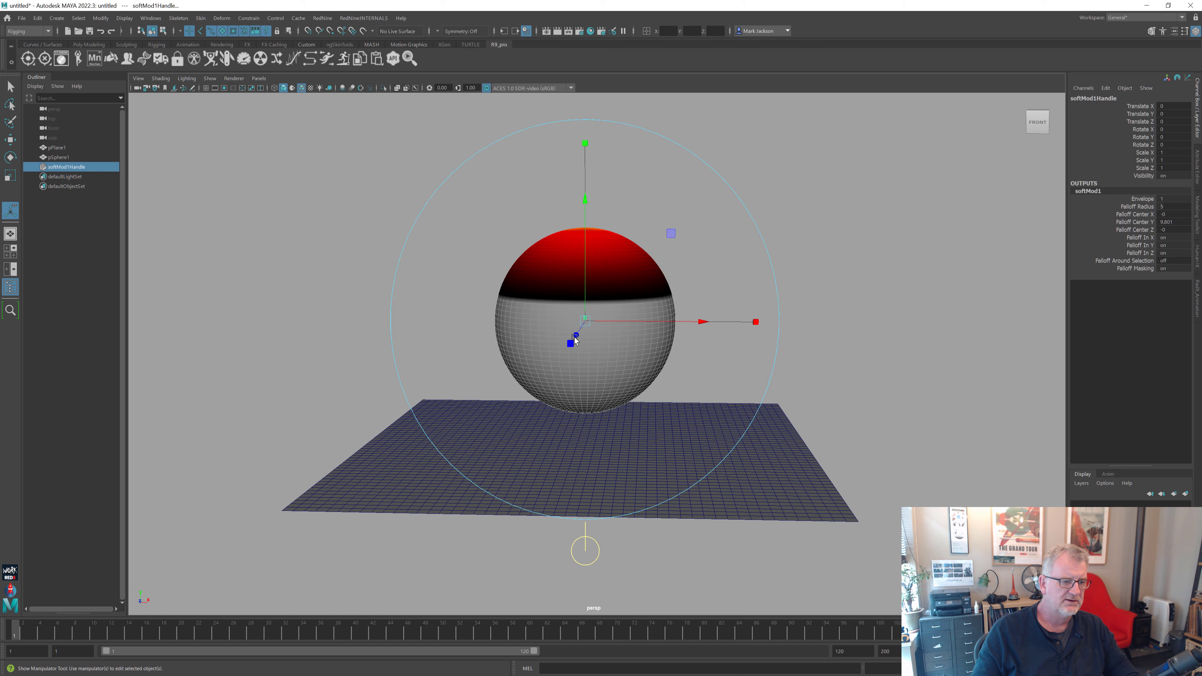
left_click_drag(587, 203, 558, 97)
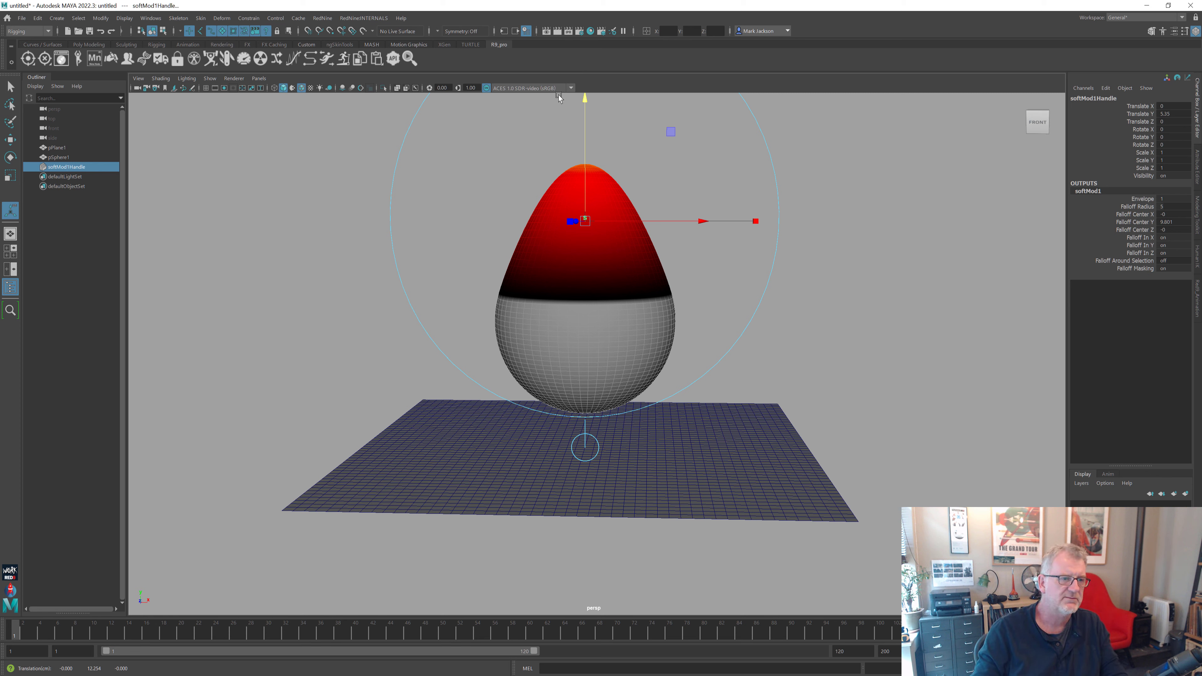
left_click(1142, 207)
middle_click_drag(874, 252, 603, 211)
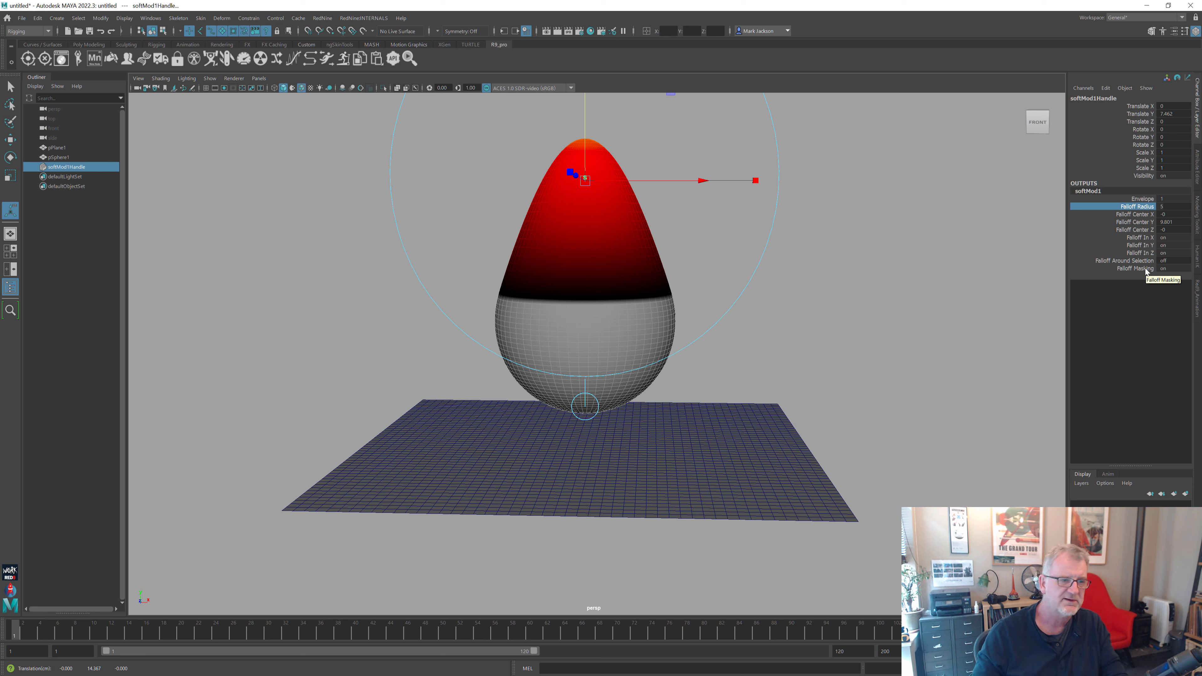
- Create an empty group with nothing selected and move it up to about Translate Y 6.5
left_click(213, 280)
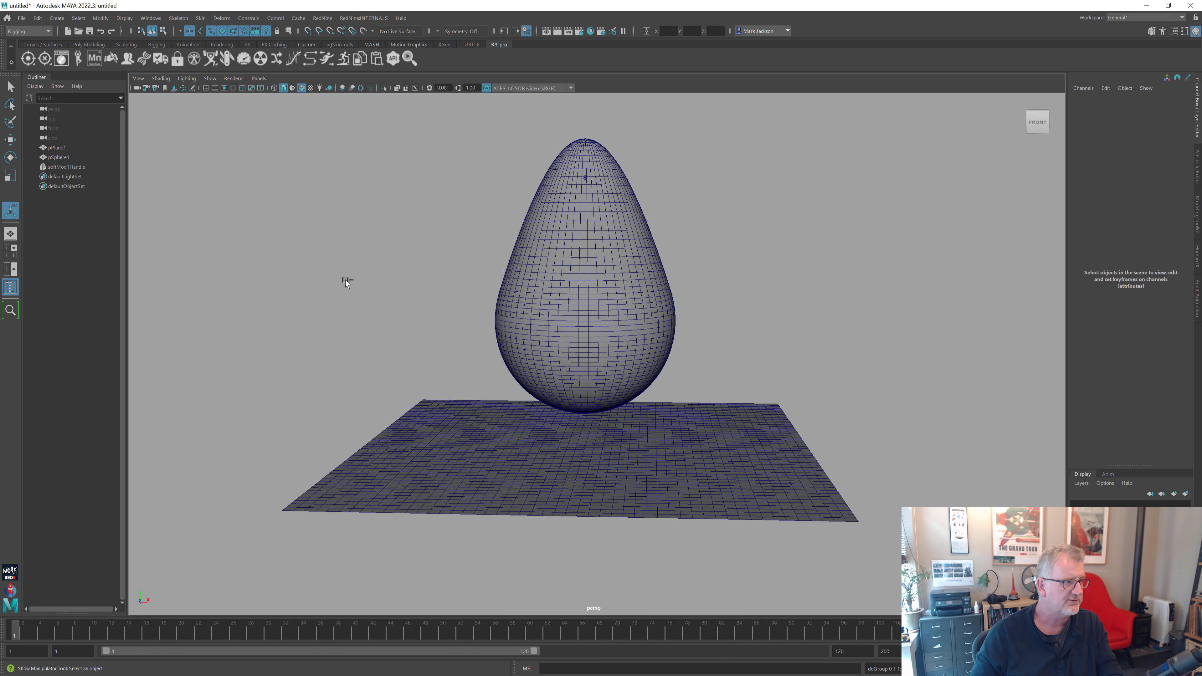
key("ctrl+g")
left_click(60, 177)
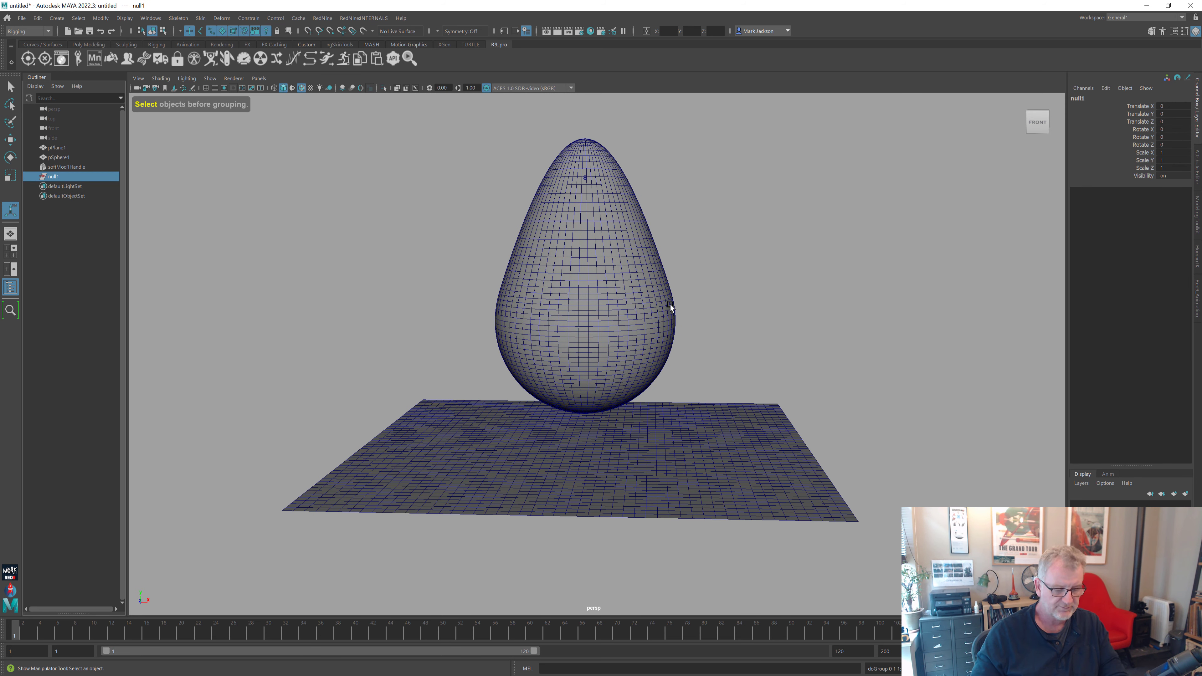
key("w")
left_click_drag(586, 272, 569, 152)
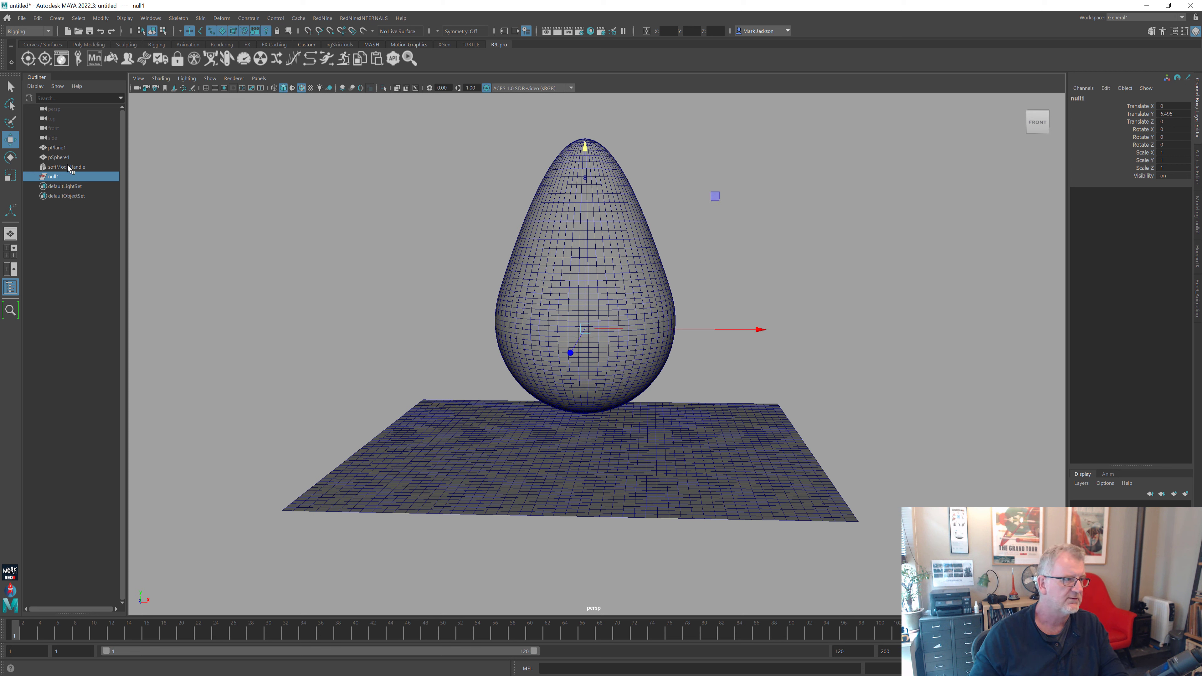
- Try to parent the soft modification handle under null1
left_click(69, 167)
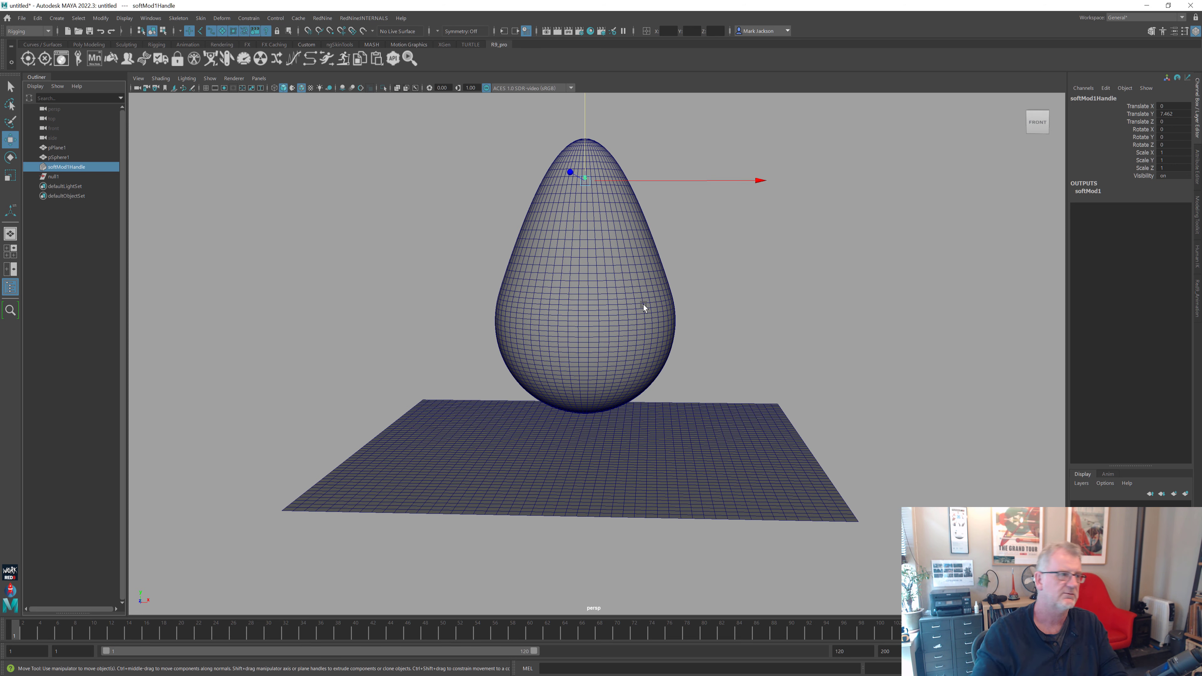
middle_click_drag(63, 171, 55, 177)
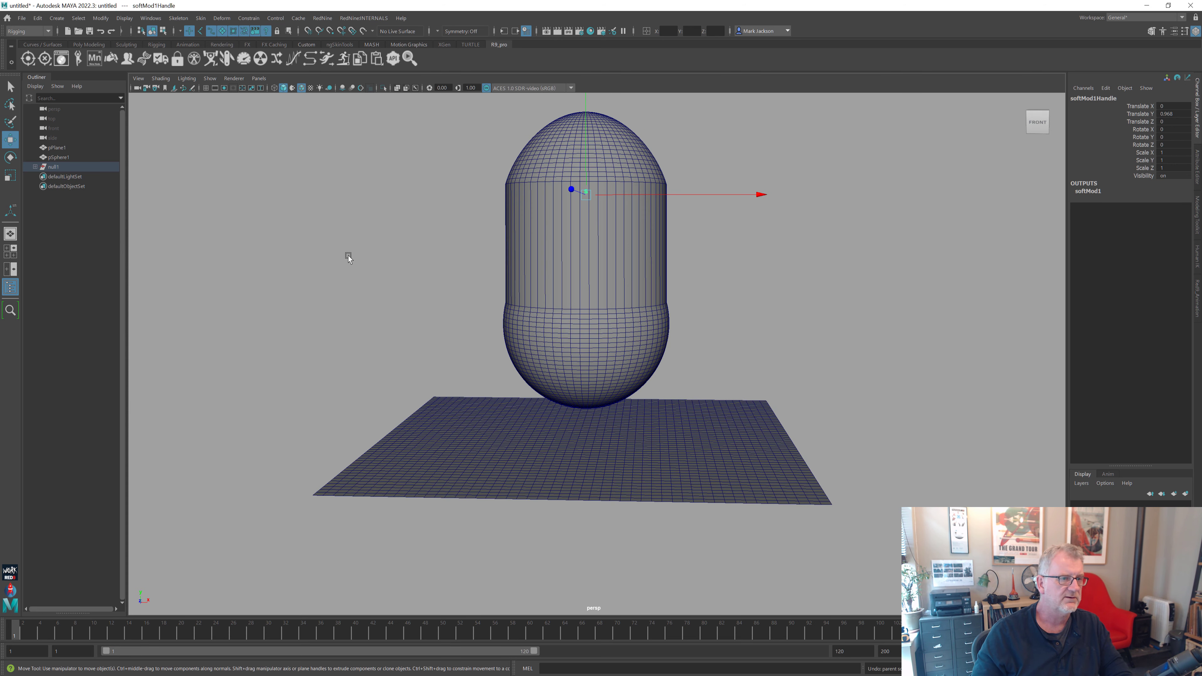
key("ctrl+z")
- Apply a Parent constraint that makes the soft modification handle follow null1
left_click(54, 177)
left_click(93, 166, "ctrl")
left_click(249, 18)
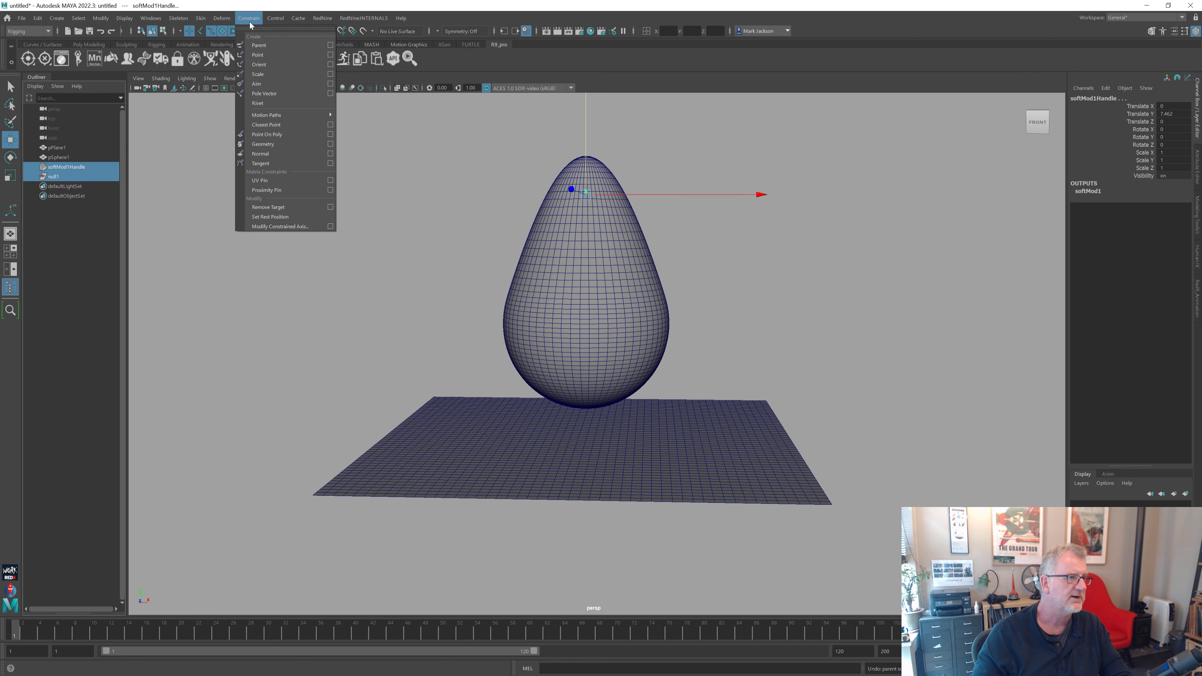
left_click(264, 45)
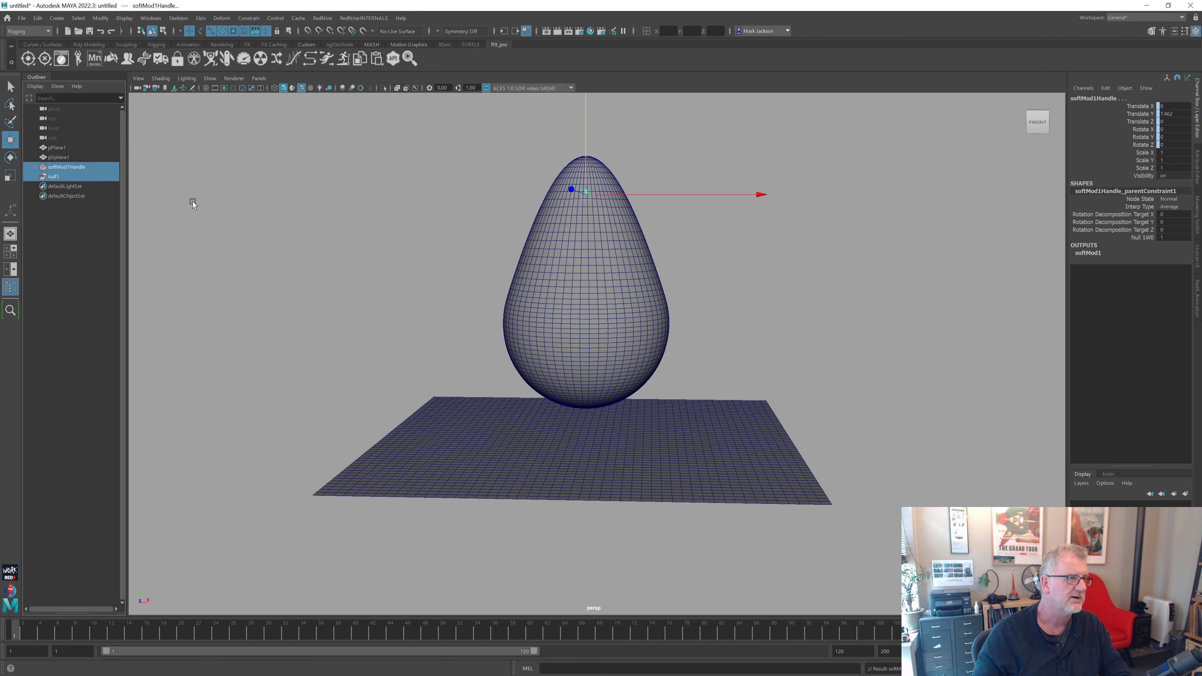
- Rotate null1 about its Z axis to about -51.7 degrees to bend the deformed sphere sideways
left_click(54, 176)
key("r")
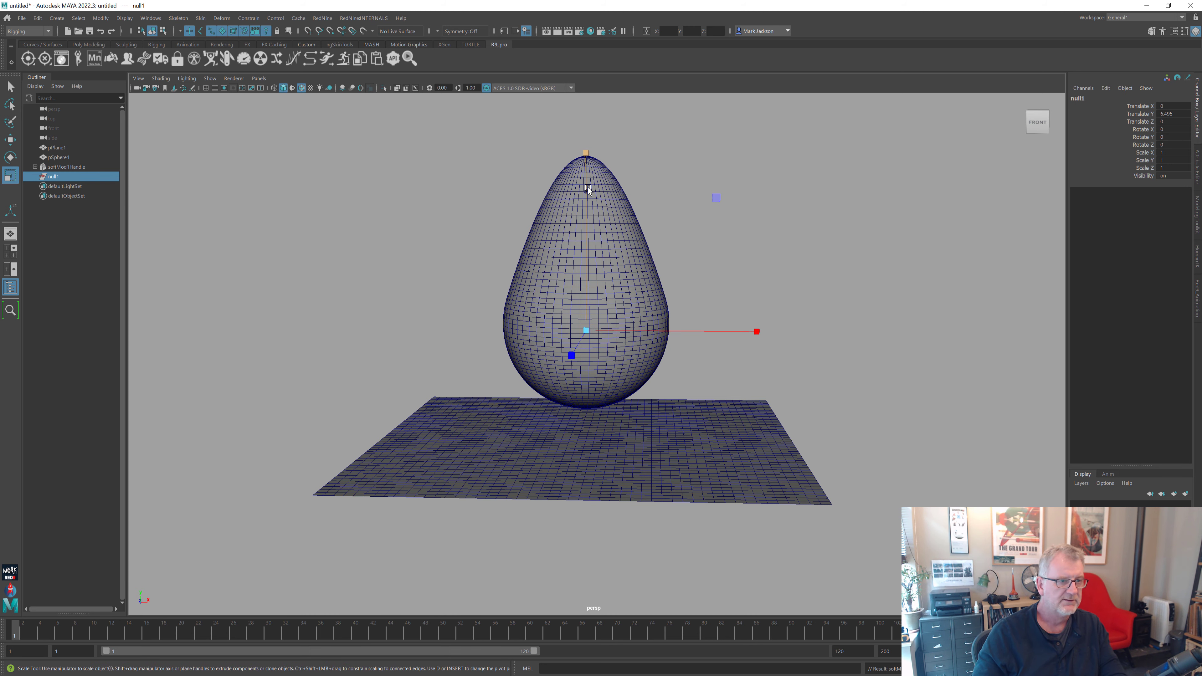
key("e")
left_click_drag(617, 155, 716, 272)
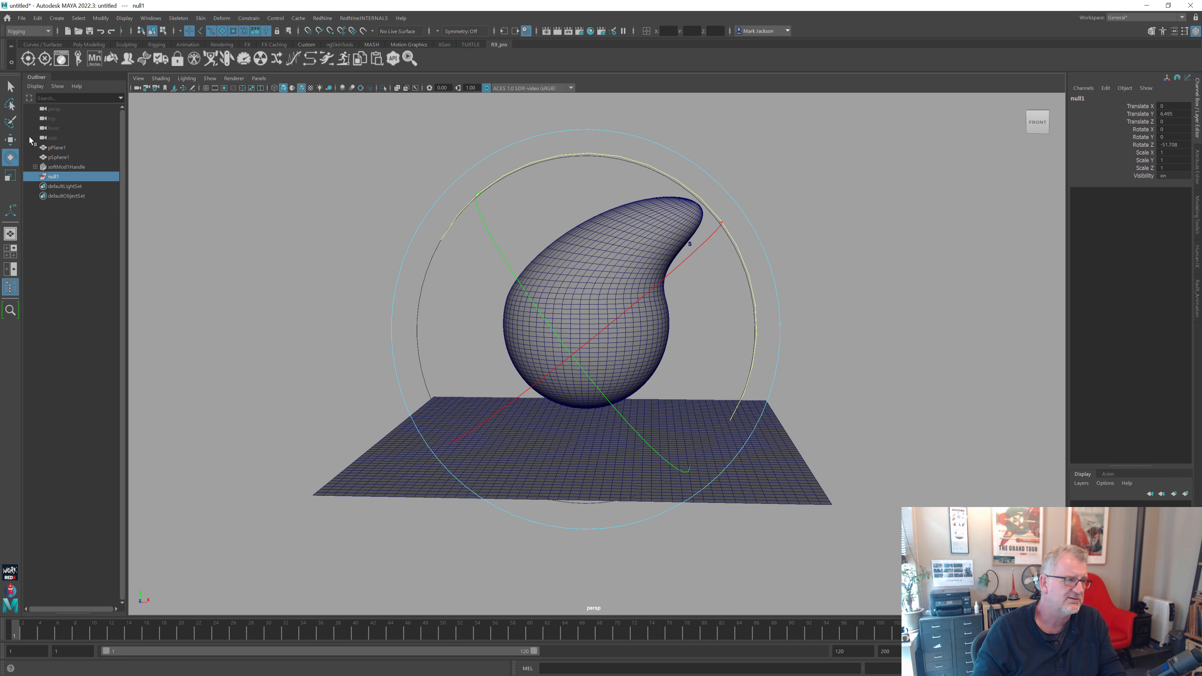
- Delete the soft modification handle together with null1
left_click_drag(73, 170, 73, 178)
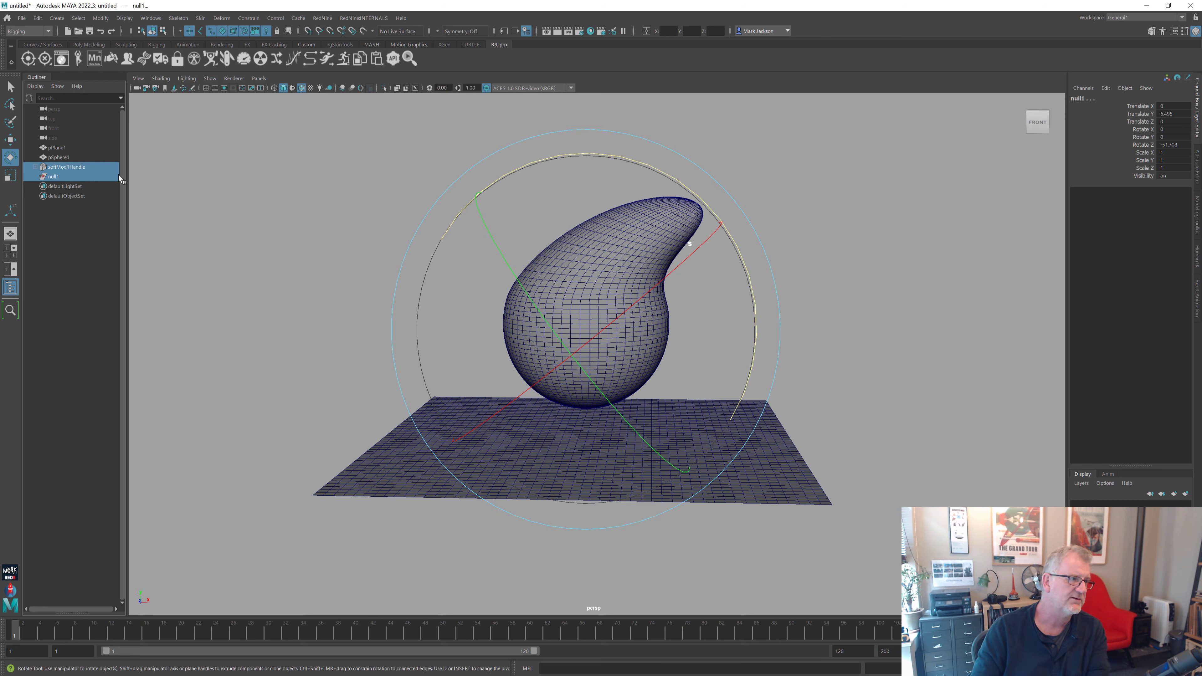
key("Delete")
- Build a Red9 SoftMod setup on the sphere with the system prefix "sphere" and close the SoftMod window
left_click(561, 313)
left_click(323, 19)
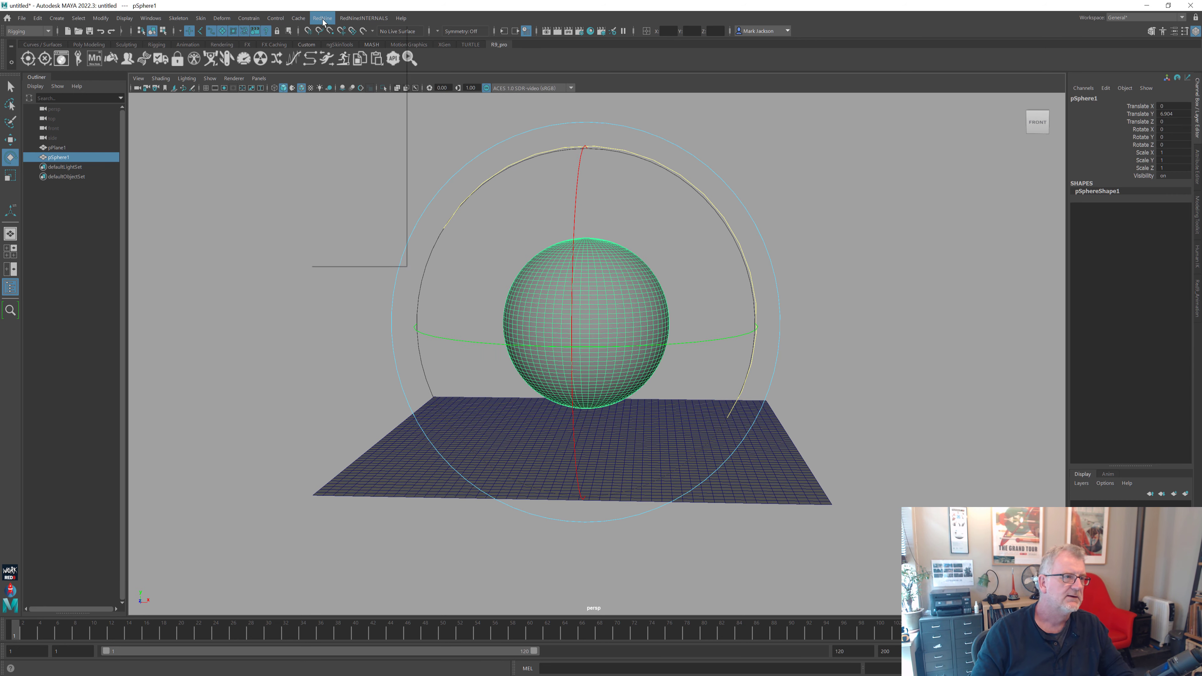
mouse_move(360, 37)
left_click(479, 260)
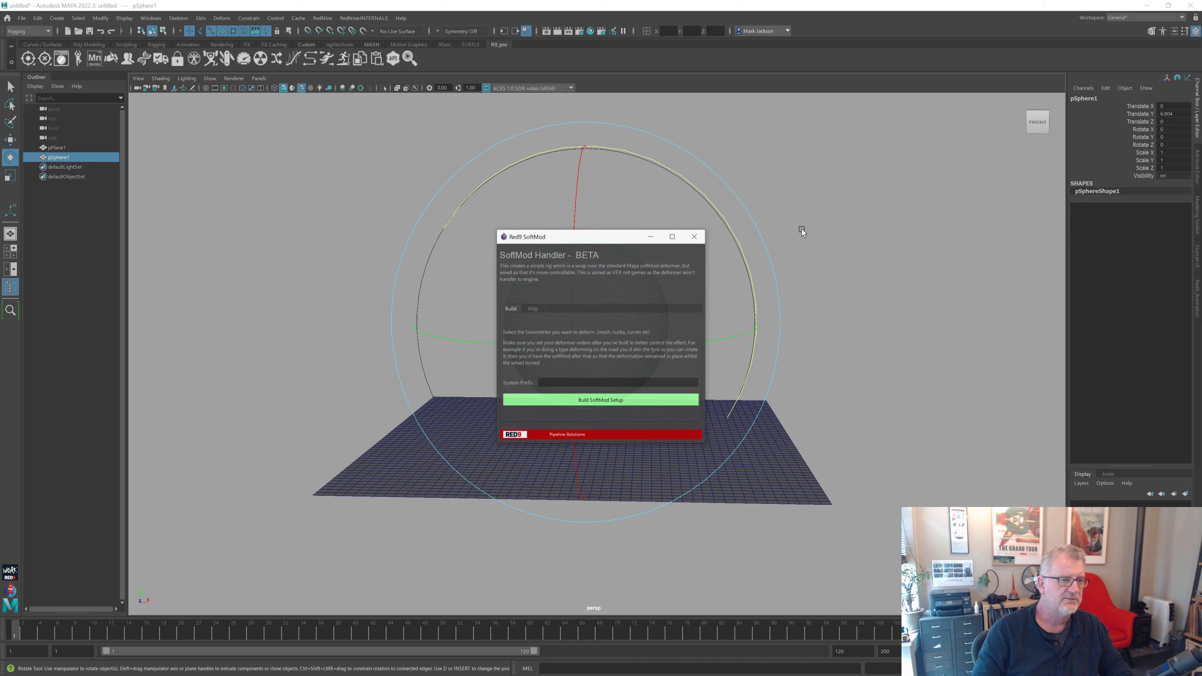
left_click(560, 382)
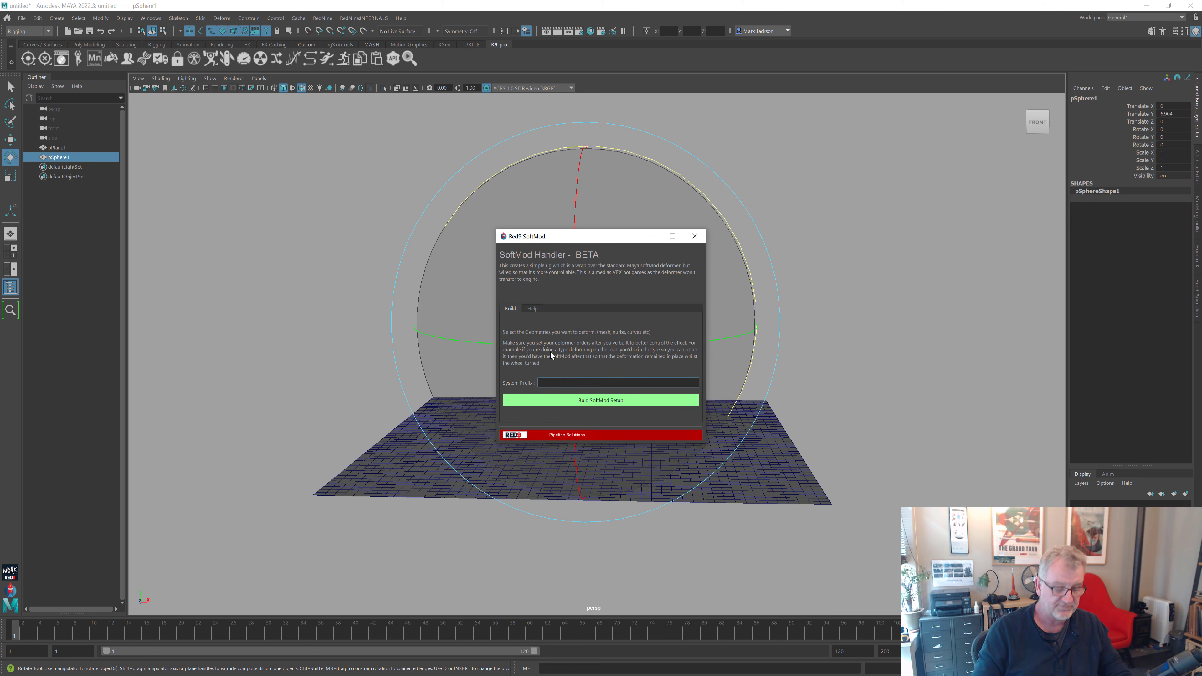
type("sphere")
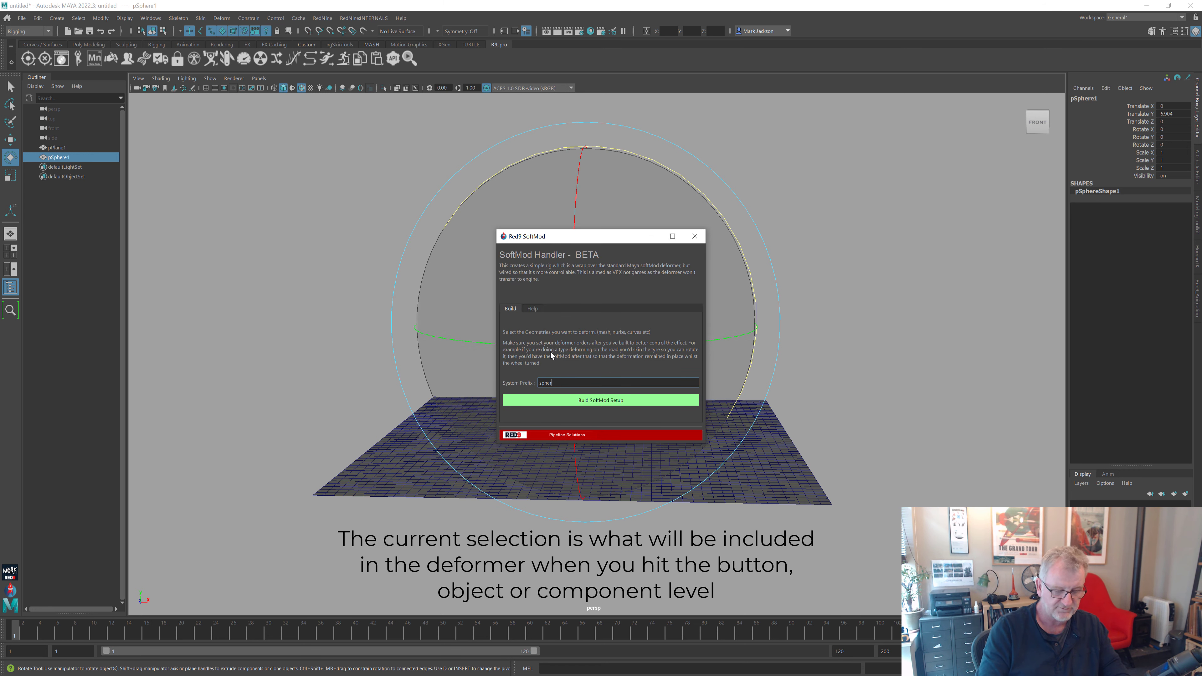
left_click(573, 402)
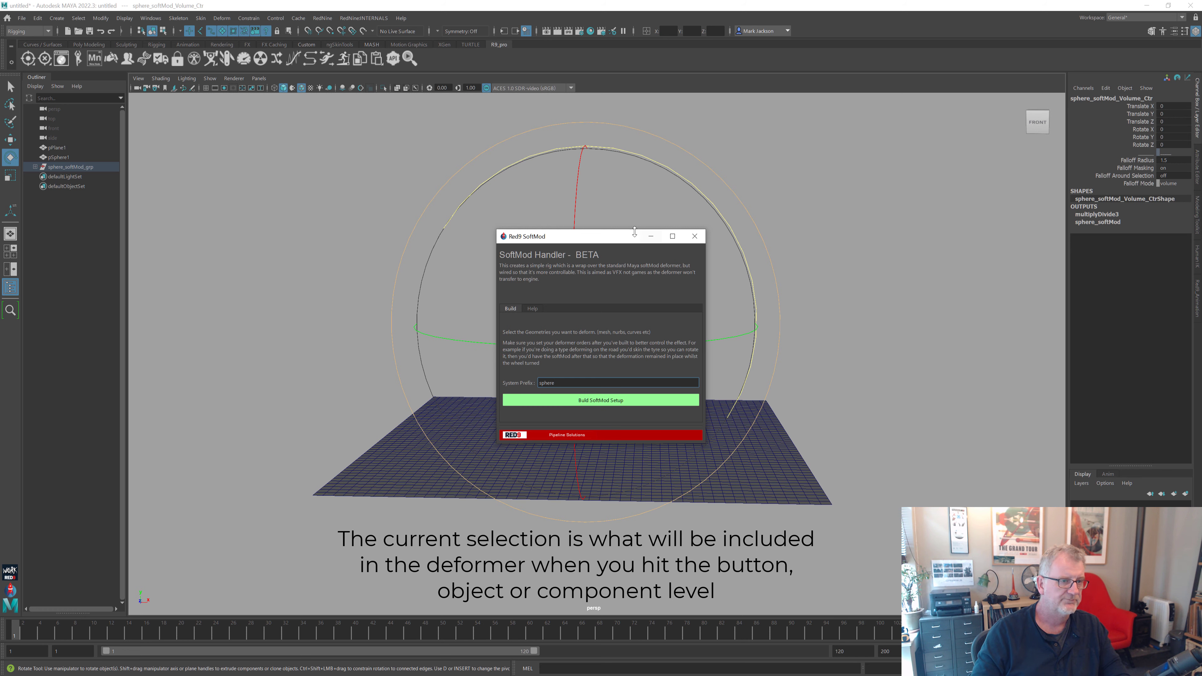
left_click(694, 236)
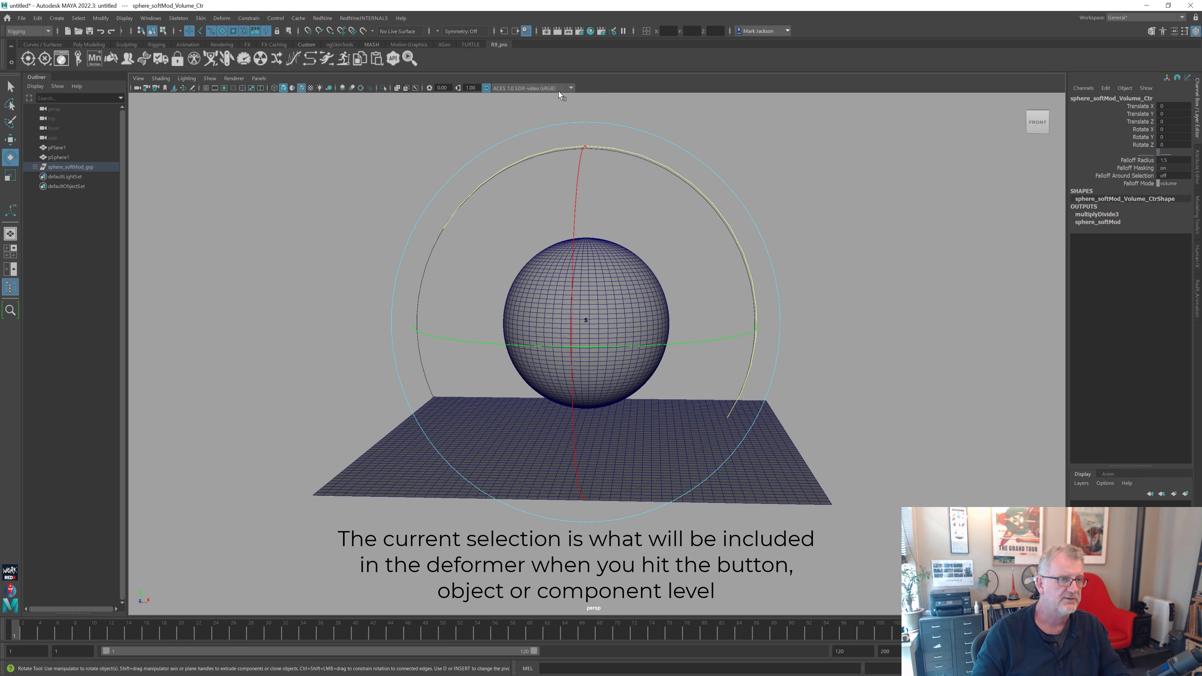
- Turn on X-Ray display in the viewport and select the sphere_softMod_Volume_Ctr control's Falloff Radius attribute
left_click(396, 87)
scroll(533, 374, "up", 4)
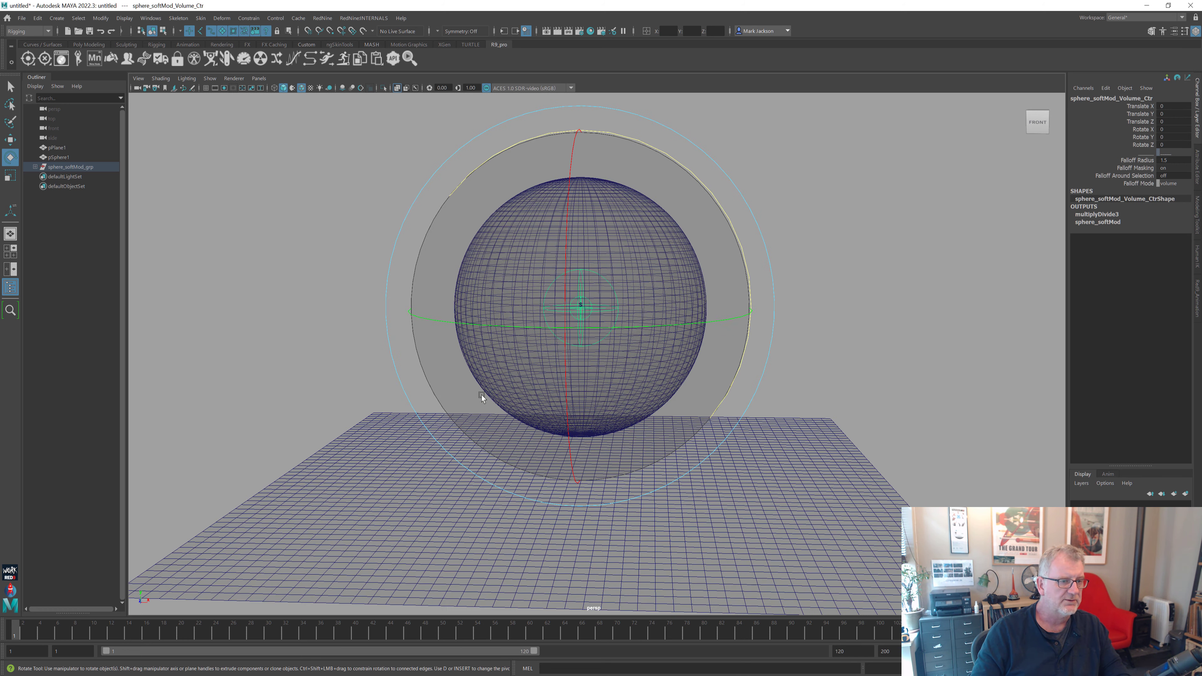
left_click(866, 230)
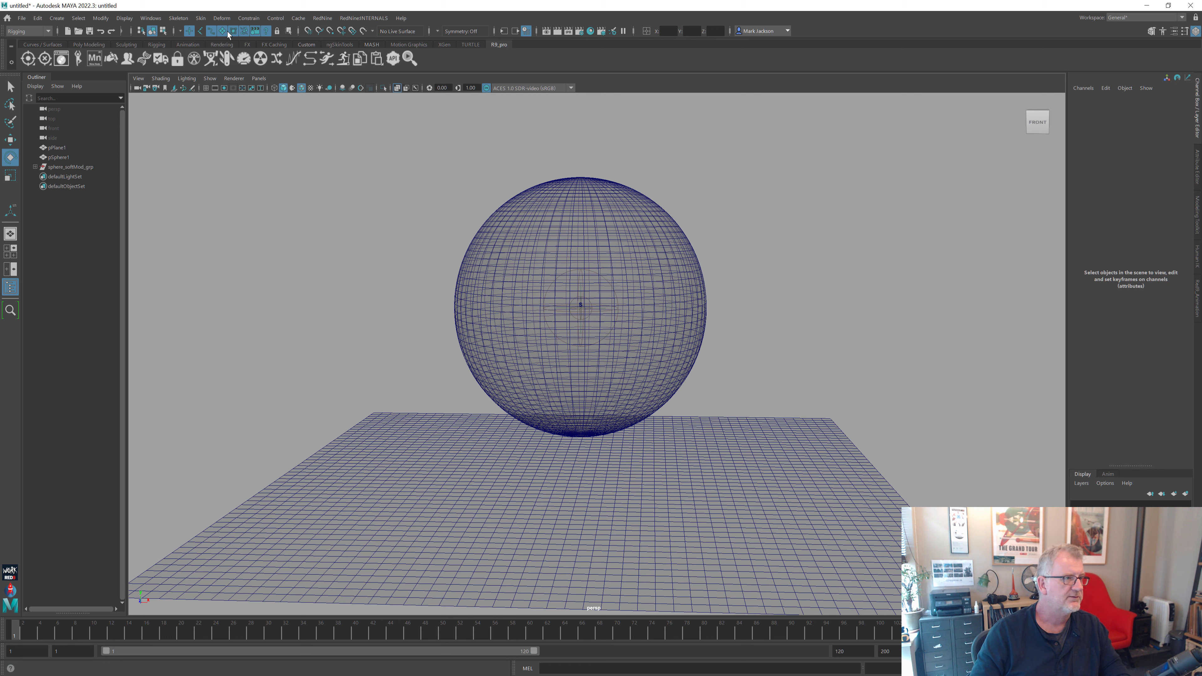
left_click(681, 258)
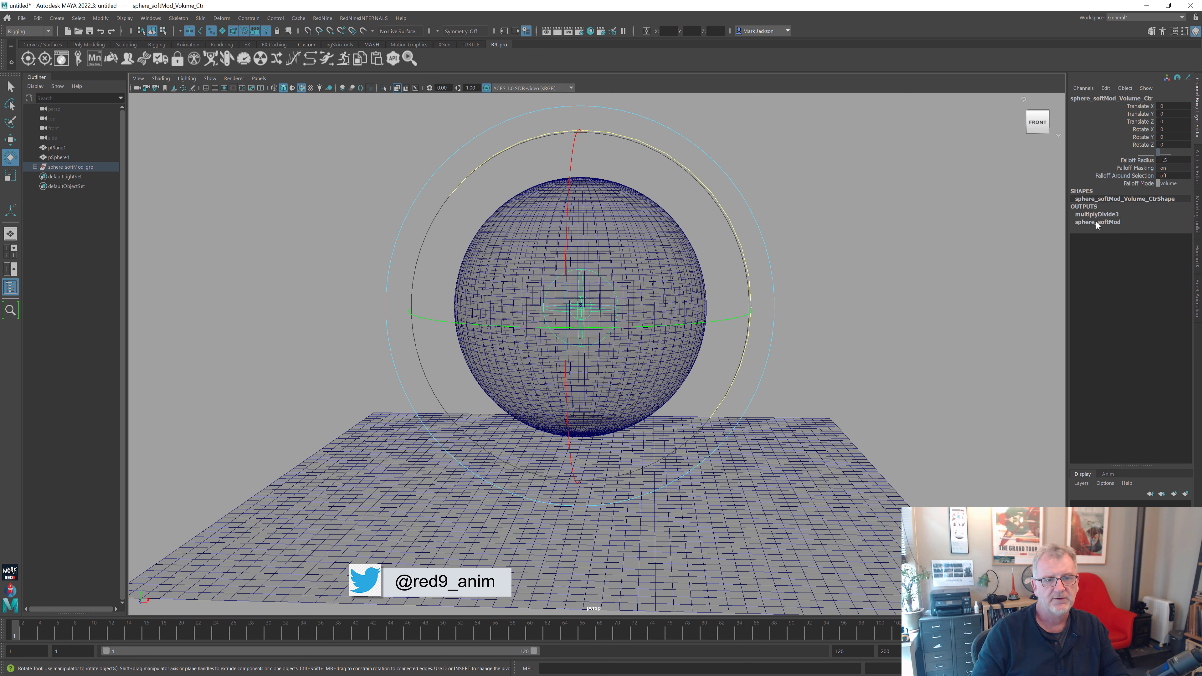
left_click(1139, 161)
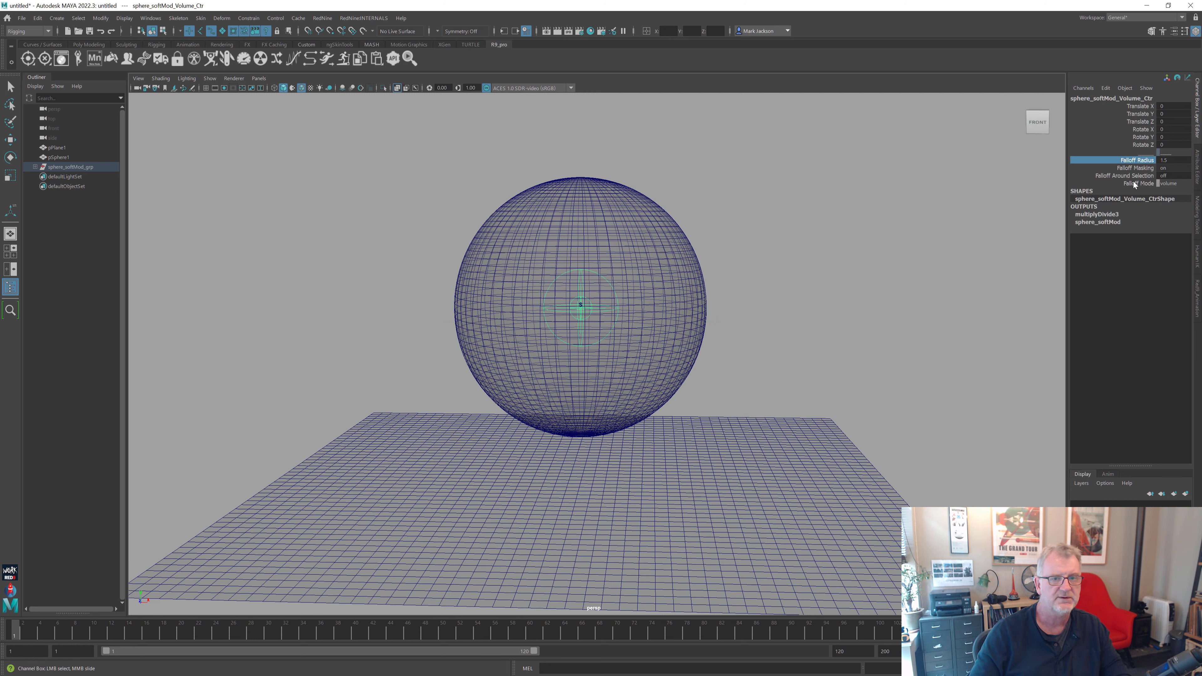
- Set the volume control's Falloff Radius to 6 and move the control up to the upper part of the sphere
middle_click_drag(751, 320, 756, 318)
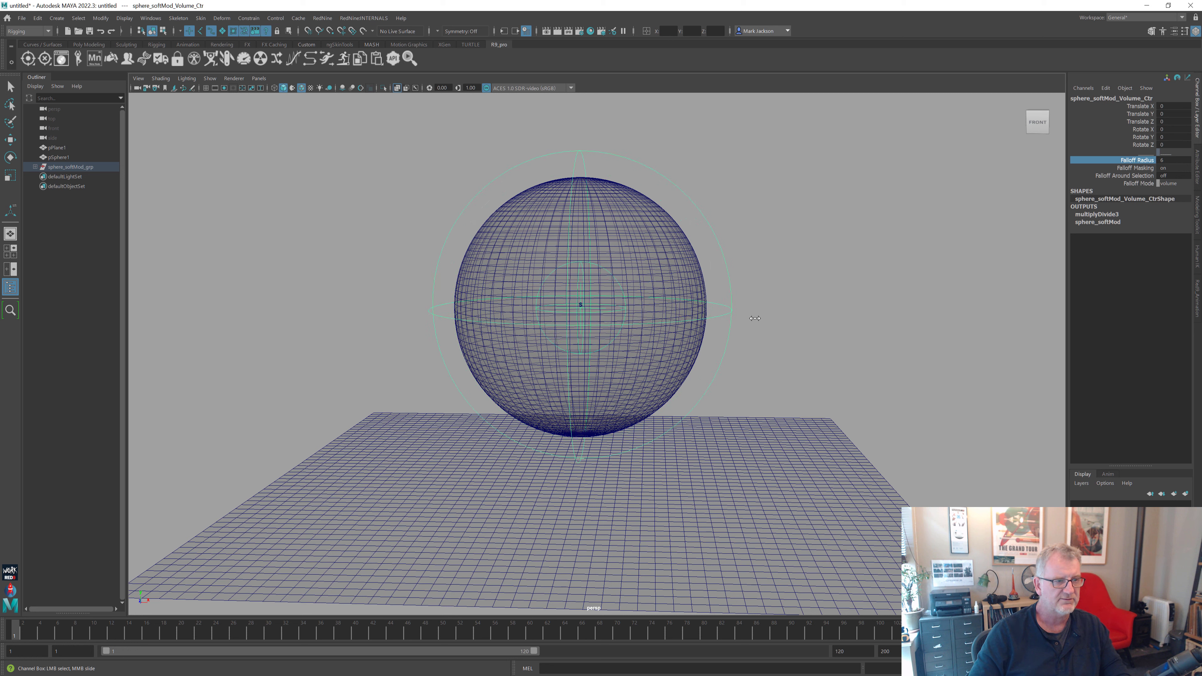
key("w")
left_click_drag(582, 206, 580, 99)
- Pull the sphere_softMod_Infulence_Ctr control upward to about 4.2 in Y to stretch the sphere's top
left_click(591, 165)
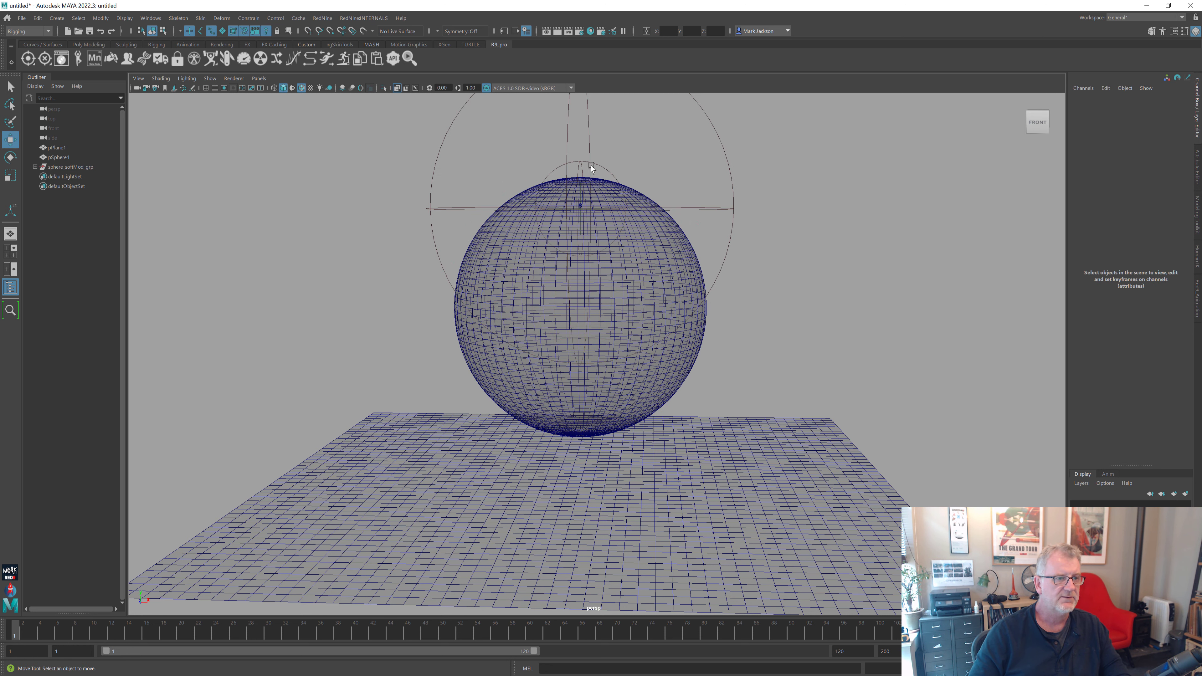
left_click(594, 174)
left_click_drag(580, 166, 551, 143)
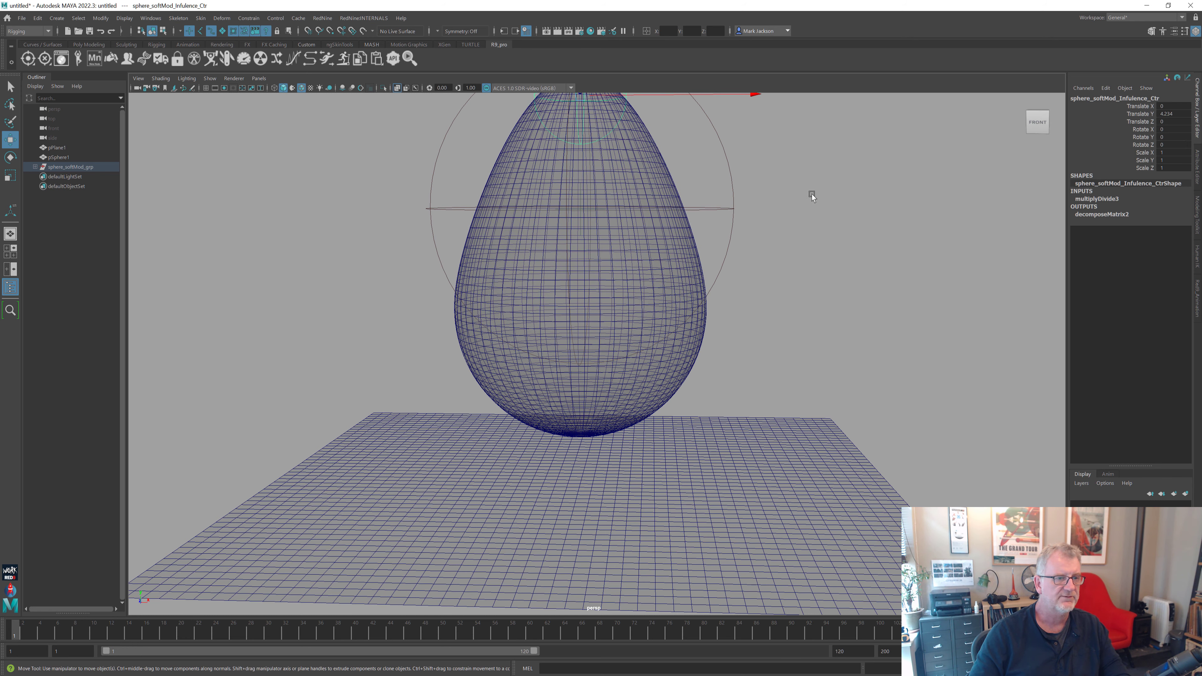
right_click_drag(811, 193, 693, 198, "alt")
- Lower the sphere's volume control to about 2.1 in Y and reposition the influence control above it
left_click(574, 186)
left_click_drag(585, 139, 554, 149)
left_click(603, 200)
mouse_move(604, 179)
left_mouse_down()
mouse_move(768, 180)
mouse_move(615, 180)
left_mouse_up()
- Scale the sphere's influence control uniformly to about 0.7, undoing the first scaling attempt
key("r")
left_click_drag(784, 180, 838, 163)
key("ctrl+z")
left_click_drag(607, 190, 640, 232, "alt")
mouse_move(604, 190)
left_mouse_down()
mouse_move(537, 193)
mouse_move(585, 189)
left_mouse_up()
- Rotate the sphere's influence control to about -17 degrees in Z and move it to about X 2.2, Y 7.4
key("e")
left_click_drag(765, 147, 716, 308)
left_click_drag(715, 332, 748, 297, "alt")
key("w")
left_click_drag(626, 156, 646, 93)
right_click_drag(725, 223, 681, 227, "alt")
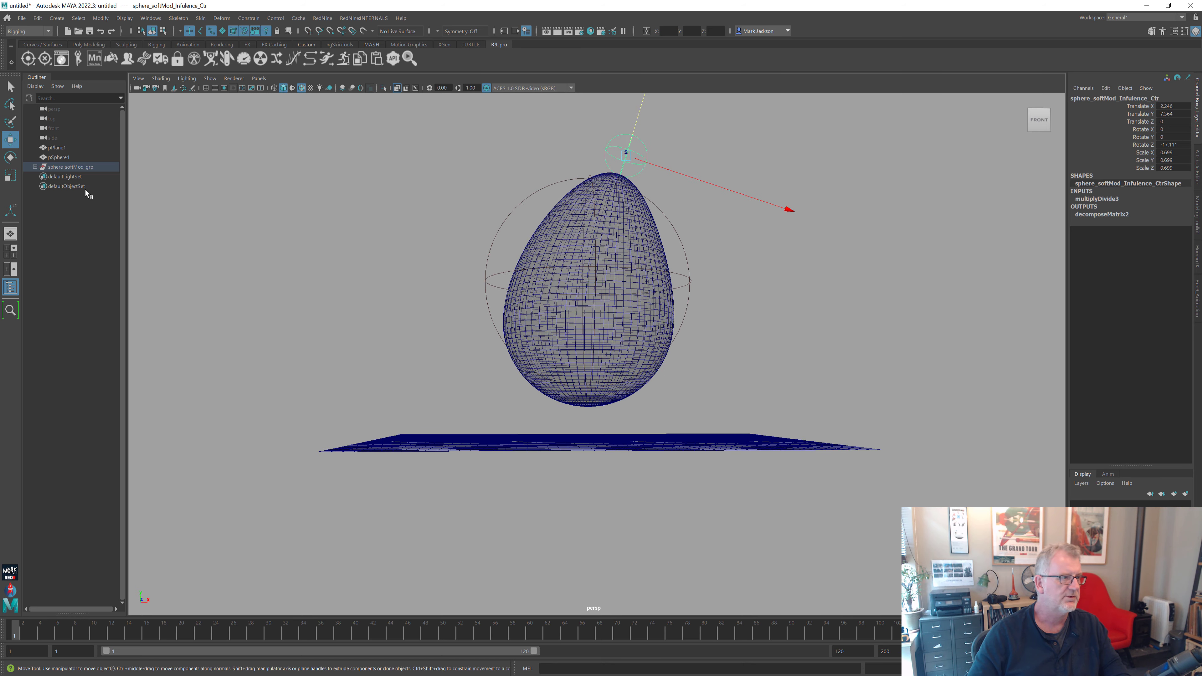
- Rotate the whole sphere_softMod_grp slightly to tilt the setup together with its controls
left_click(90, 167)
left_click_drag(638, 293, 639, 296, "alt")
key("e")
left_click_drag(691, 181, 663, 210)
- Expand sphere_softMod_grp and inspect the sphere_softMod deformer attributes connected to the volume control, then clear the selection
left_click(34, 166)
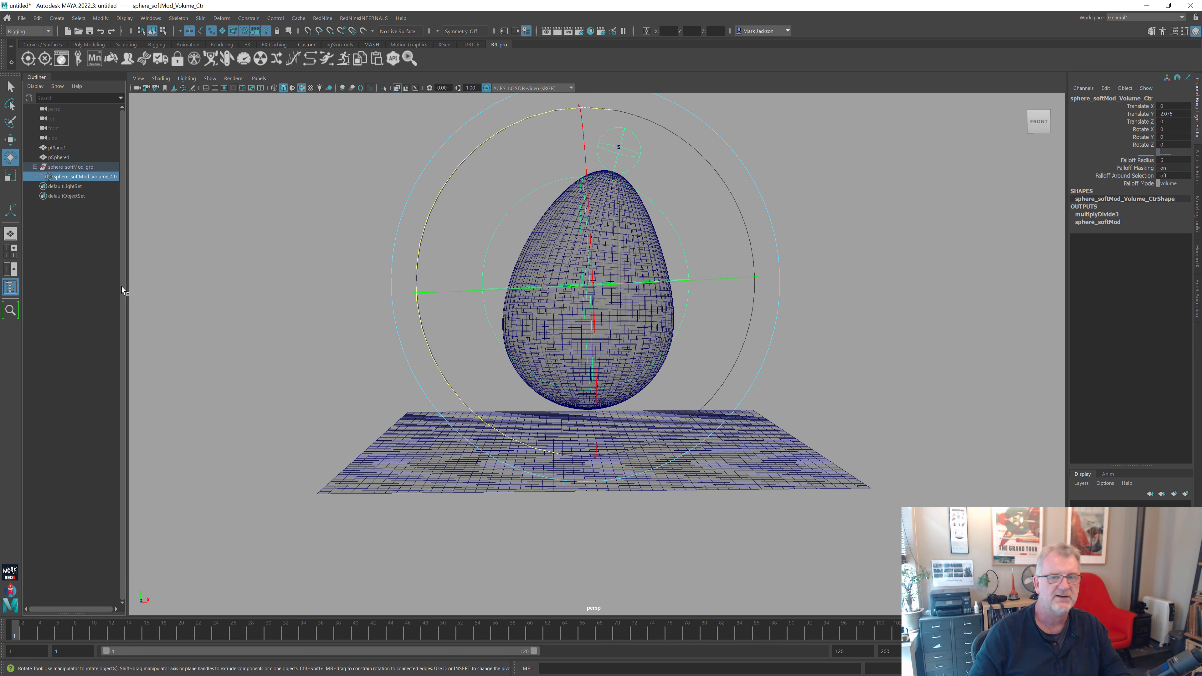
left_click(1108, 223)
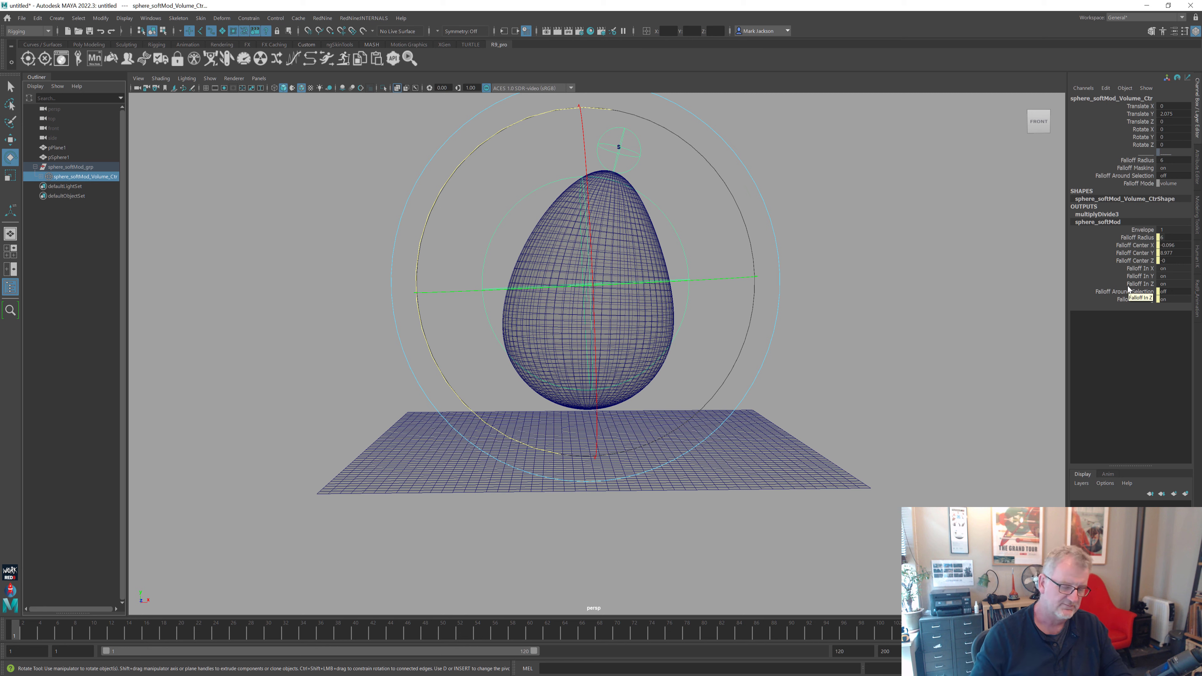
left_click(721, 286)
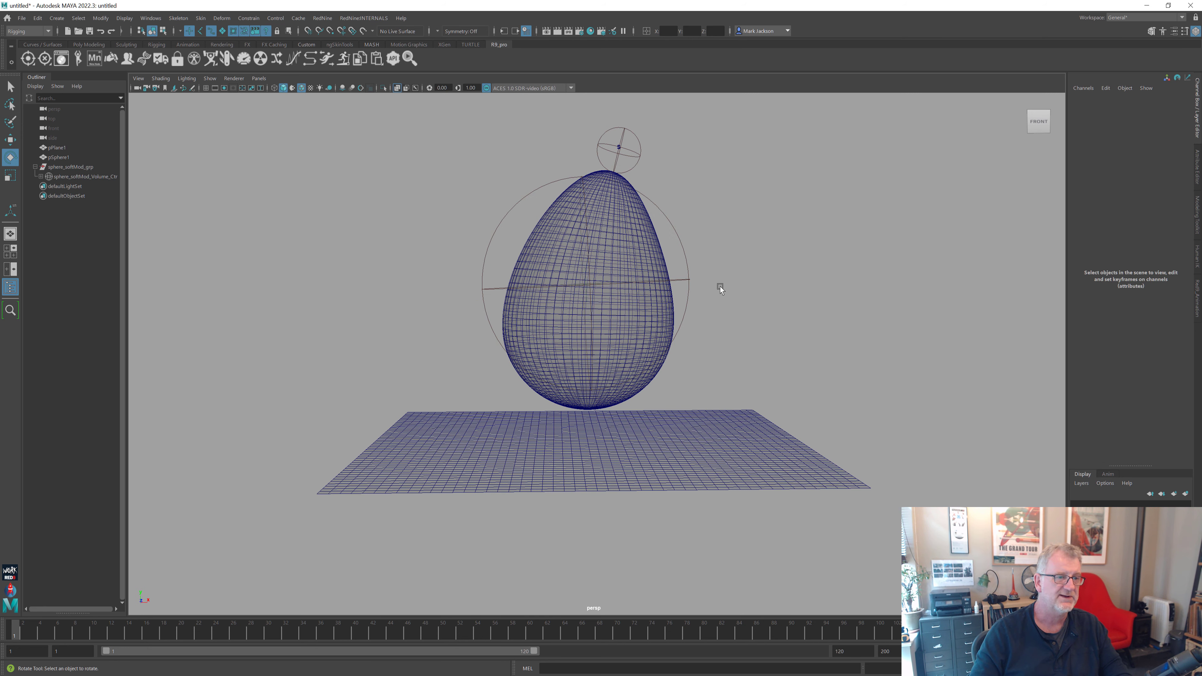
- Delete the sphere's SoftMod controls and the sphere itself
left_click(621, 216)
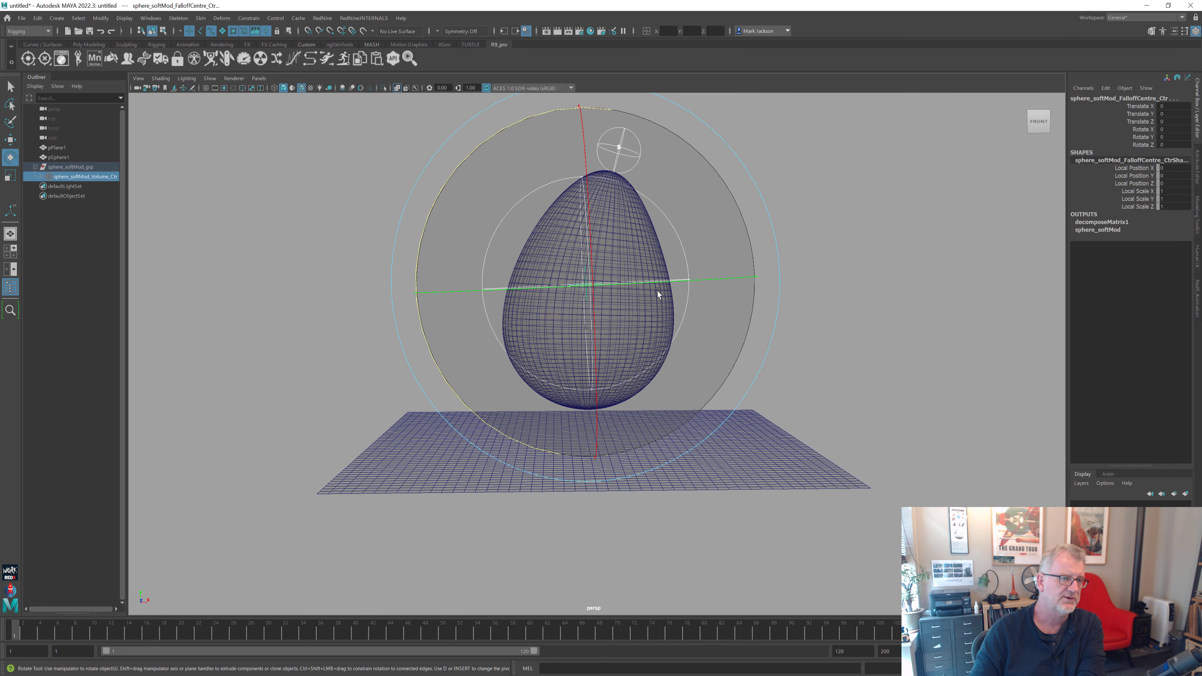
key("Delete")
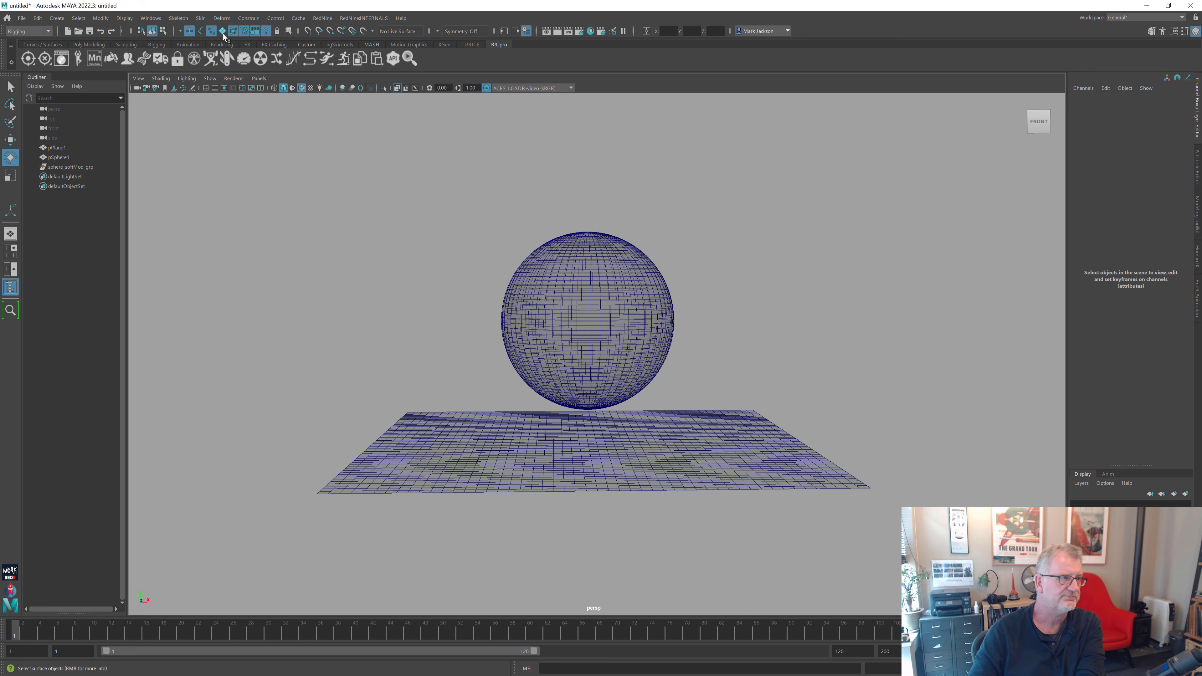
left_click_drag(491, 278, 776, 347)
key("Delete")
- Build a Red9 SoftMod setup on pPlane1 with the system prefix "fghfgh"
left_click_drag(309, 335, 466, 555)
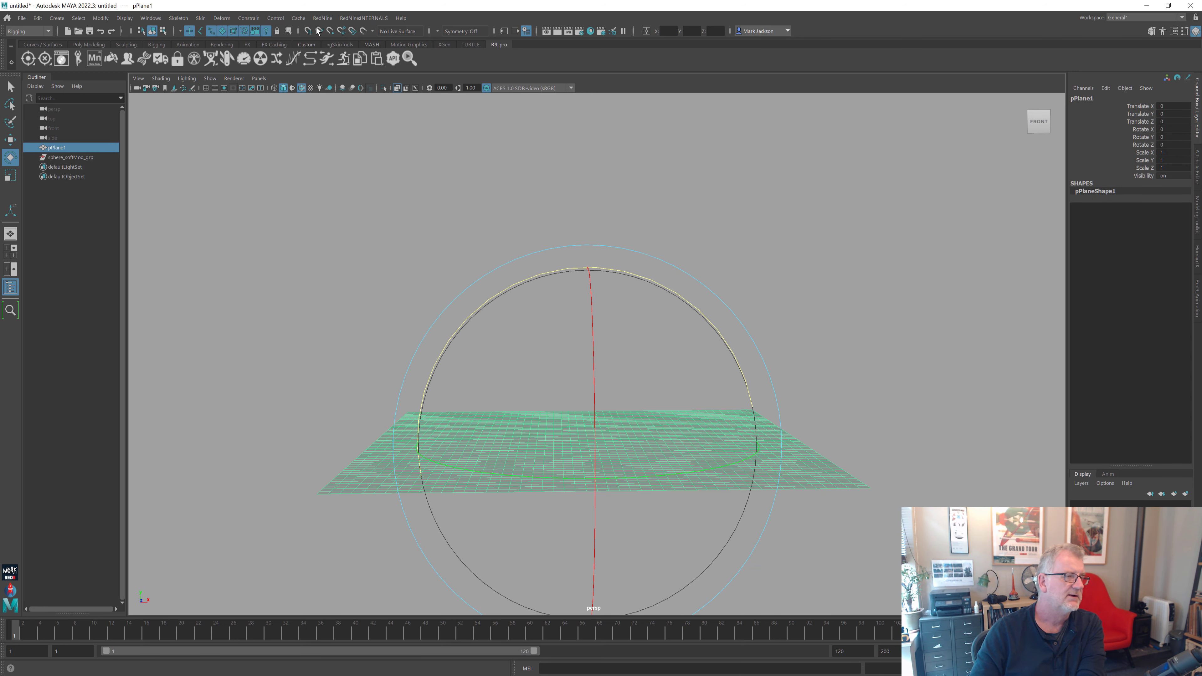
left_click(322, 18)
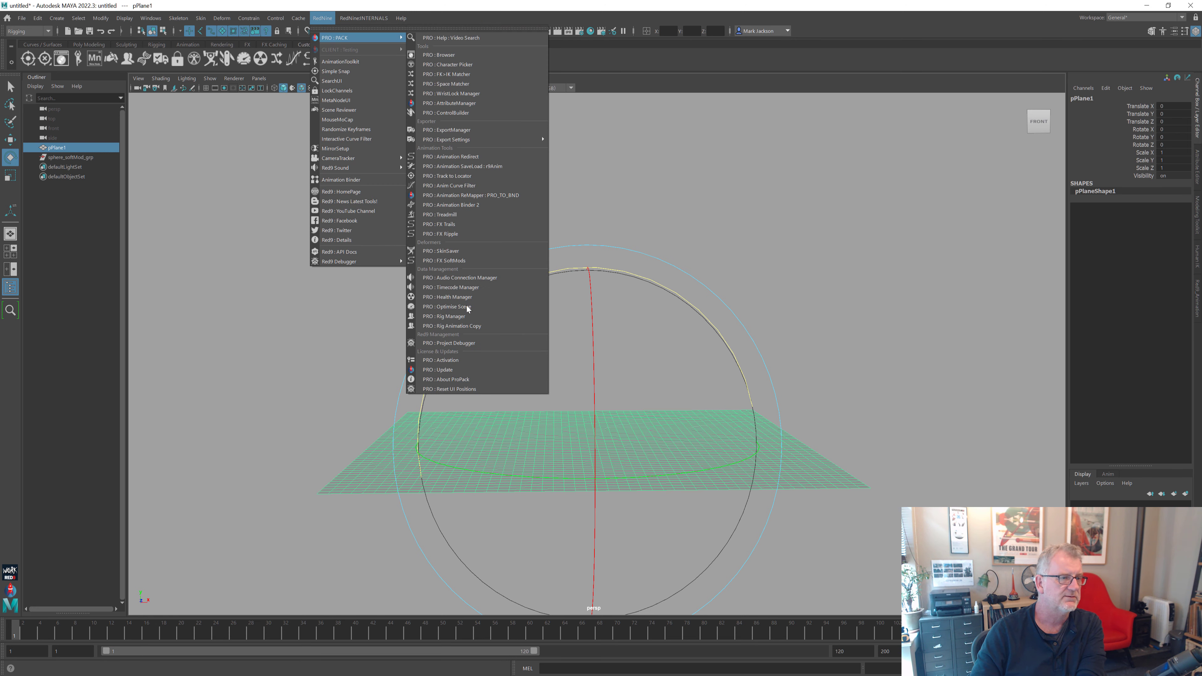
left_click(475, 259)
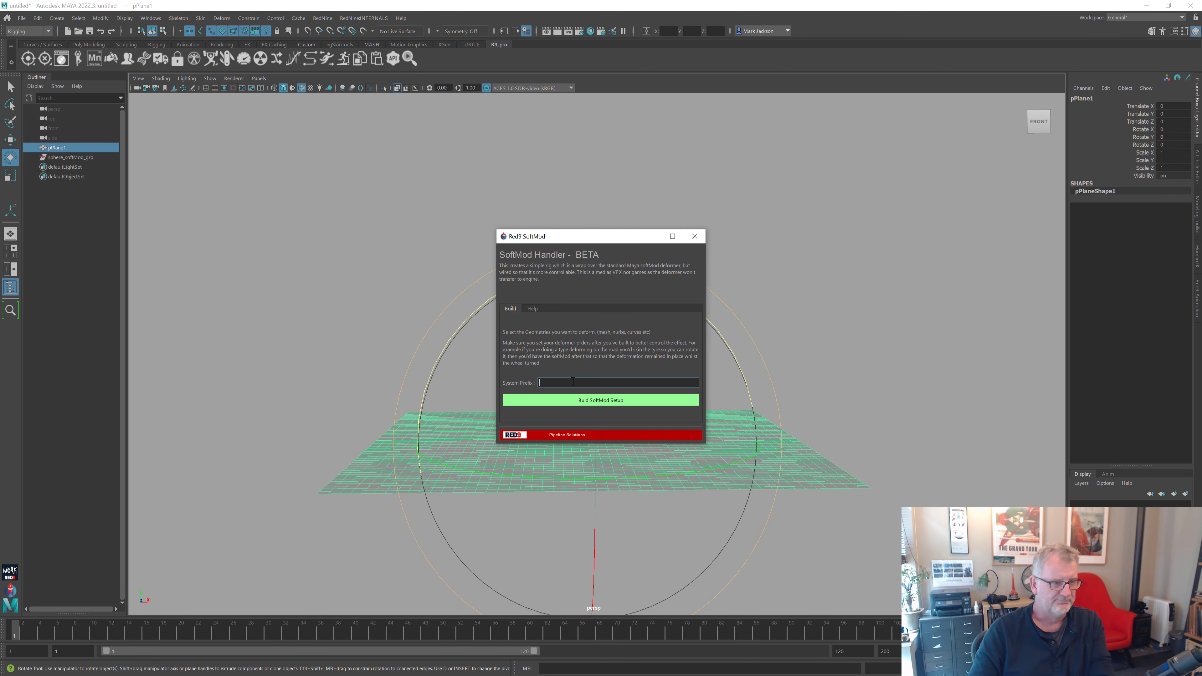
type("fghfgh")
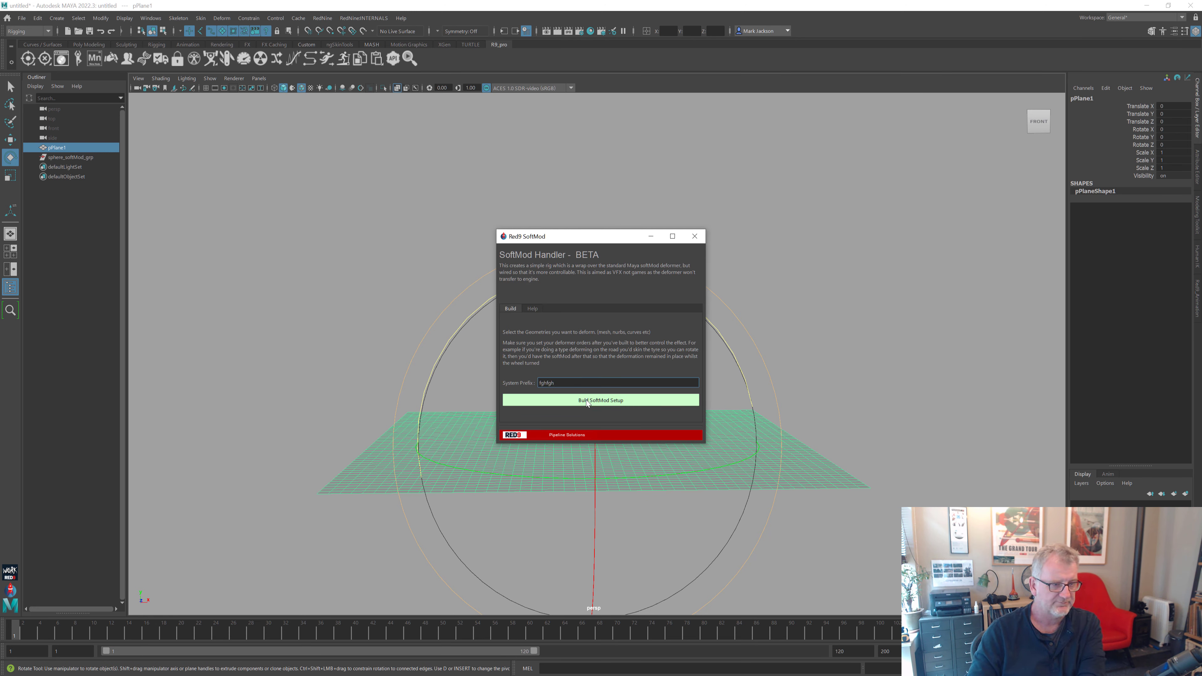
left_click(586, 400)
- Raise the plane's influence control slightly to pull up a small bump at the plane's centre
right_click_drag(734, 373, 809, 316, "alt")
middle_click_drag(571, 294, 613, 159, "alt")
left_click_drag(474, 135, 674, 240, "alt")
left_click(583, 385)
left_click_drag(583, 384, 599, 382, "alt")
left_click(672, 312)
left_click(636, 365)
key("w")
left_click_drag(626, 344, 625, 320)
- Set the Falloff Radius of fghfgh_softMod_Volume_Ctr to 4.5
left_click(650, 334)
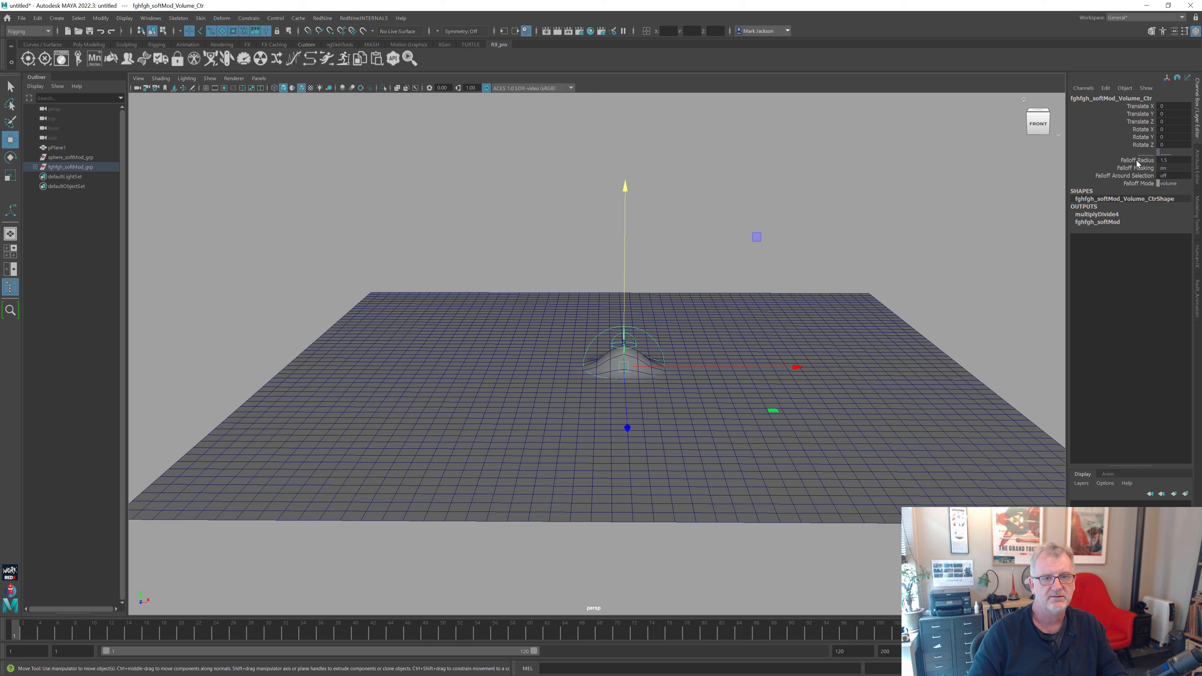
left_click(1138, 160)
middle_click_drag(656, 261, 756, 158)
- Move the plane's volume control to about -1.7 in X and test rotating it
key("w")
left_click_drag(743, 369, 691, 308)
key("e")
left_click_drag(673, 261, 654, 234)
left_click(789, 175)
- Turn off surface object selection and pull the plane's influence control upward and sideways into a taller bump
left_click(599, 316)
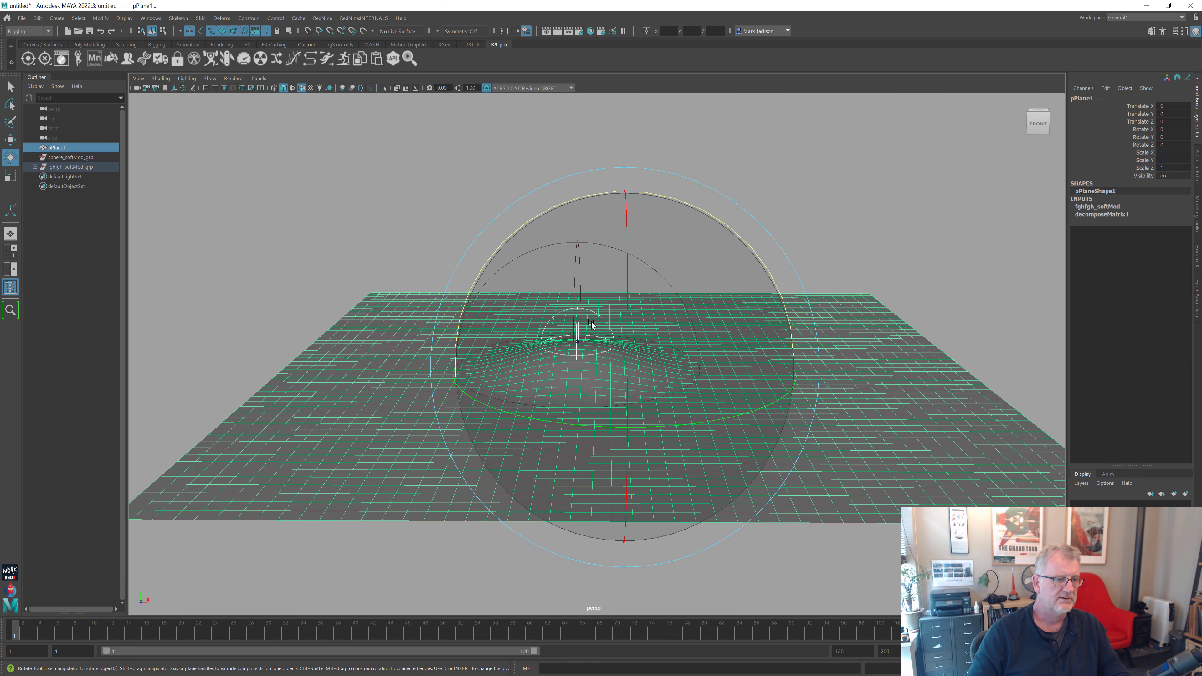
left_click(223, 32)
left_click(687, 380)
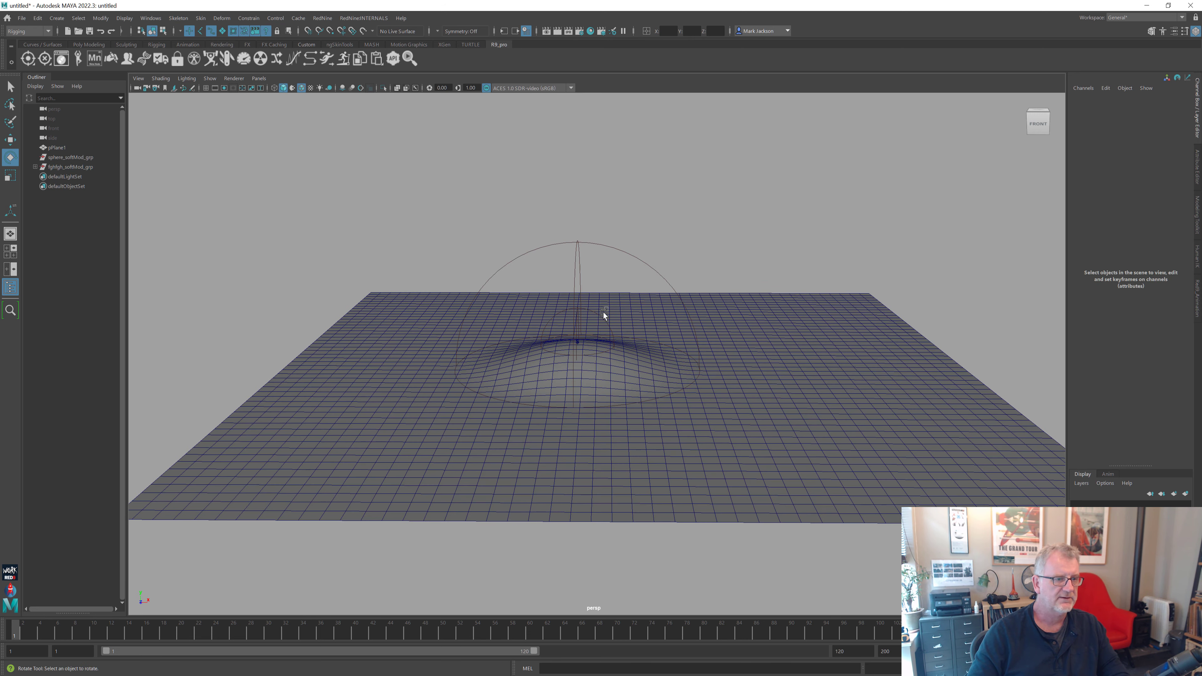
left_click(587, 336)
key("w")
left_click_drag(577, 338, 575, 282)
- Move the plane's volume control to about X -1.16, Y -0.33, Z 0.09
left_click(545, 240)
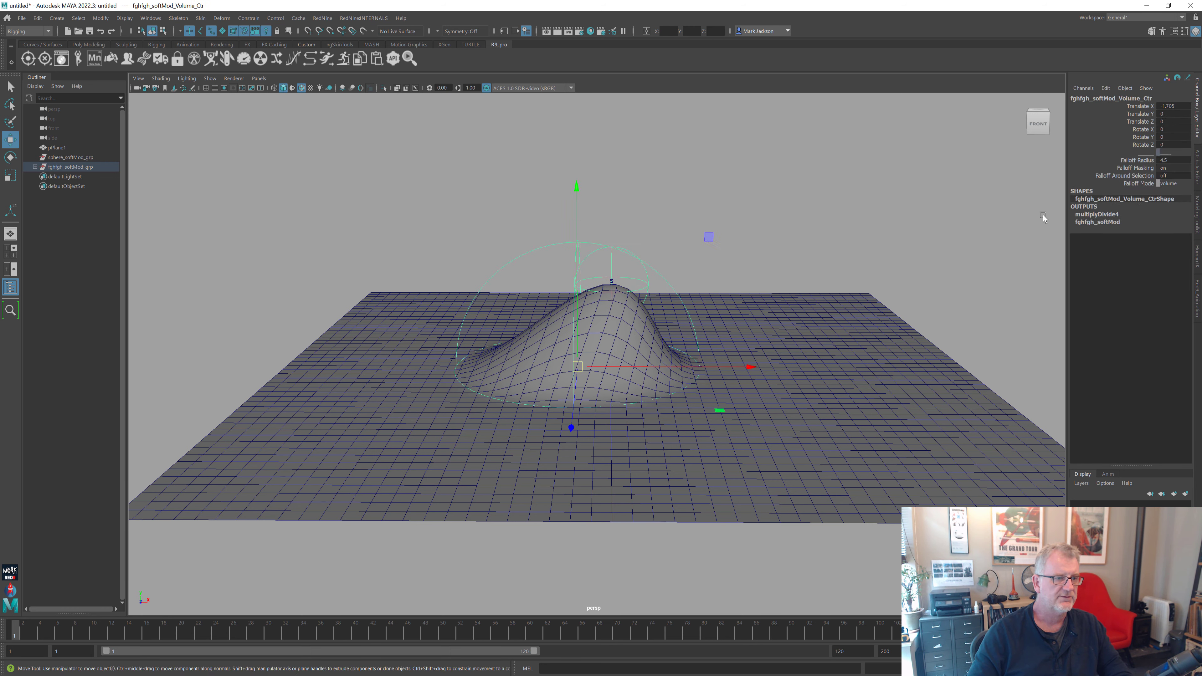
left_click_drag(578, 366, 599, 381)
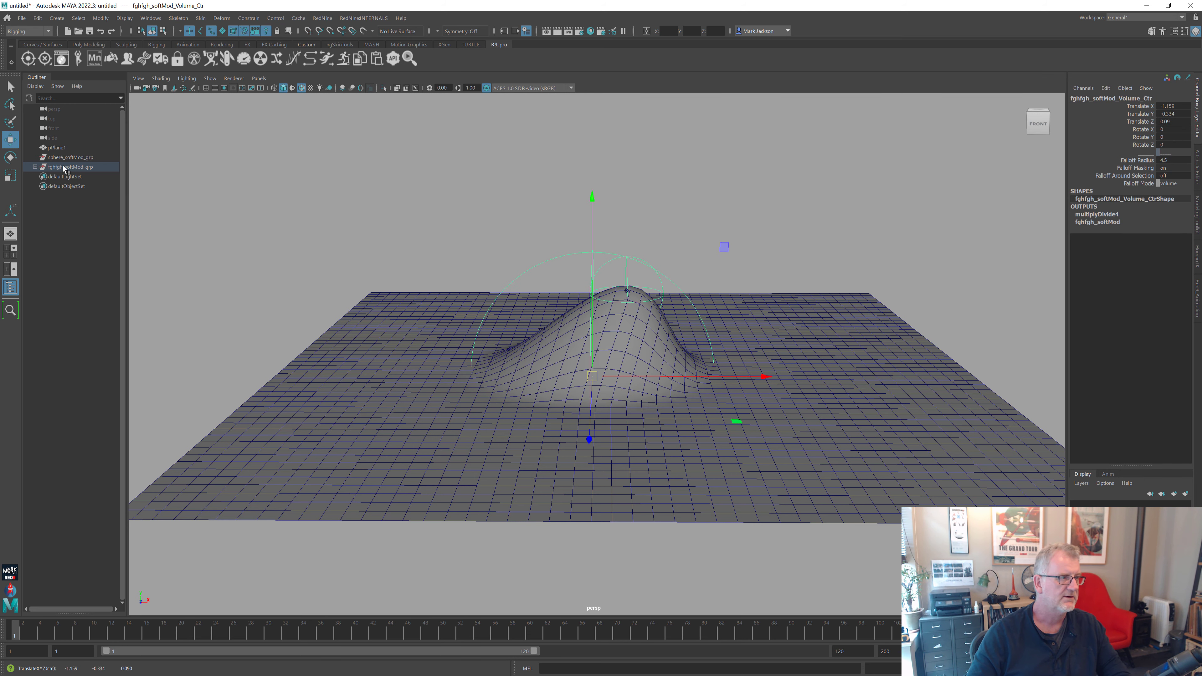
- Try rotating fghfgh_softMod_grp about its Z axis and undo the rotation
left_click(63, 166)
key("e")
left_click_drag(744, 242, 573, 185)
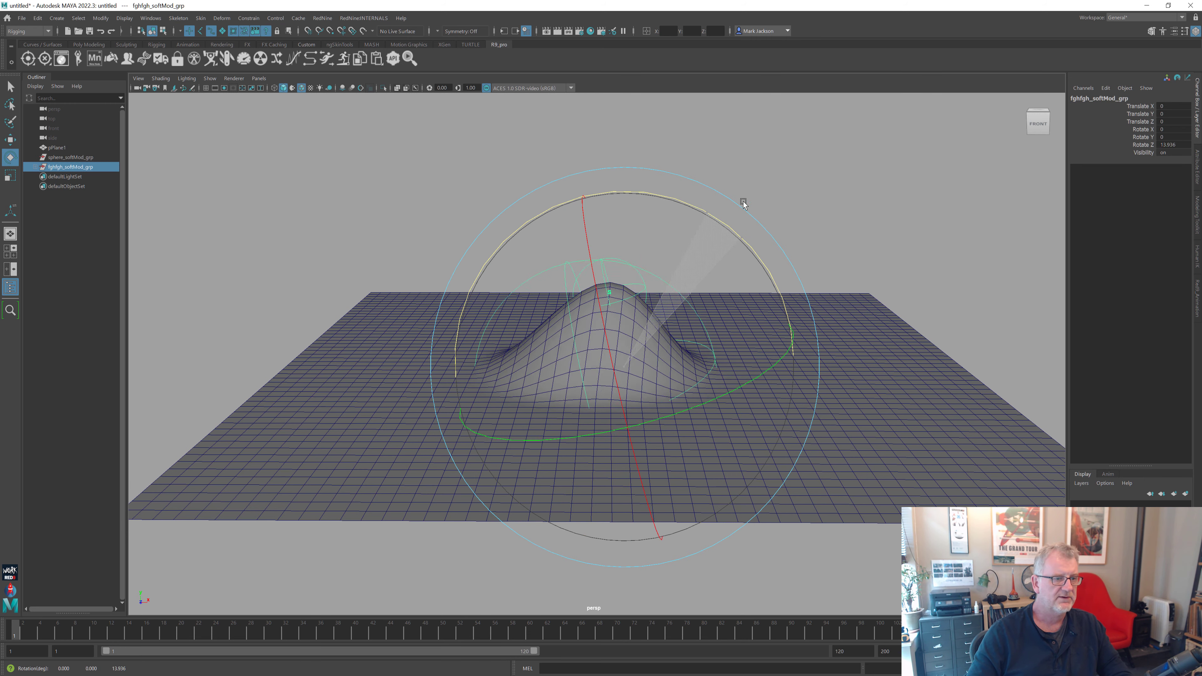
key("ctrl+z")
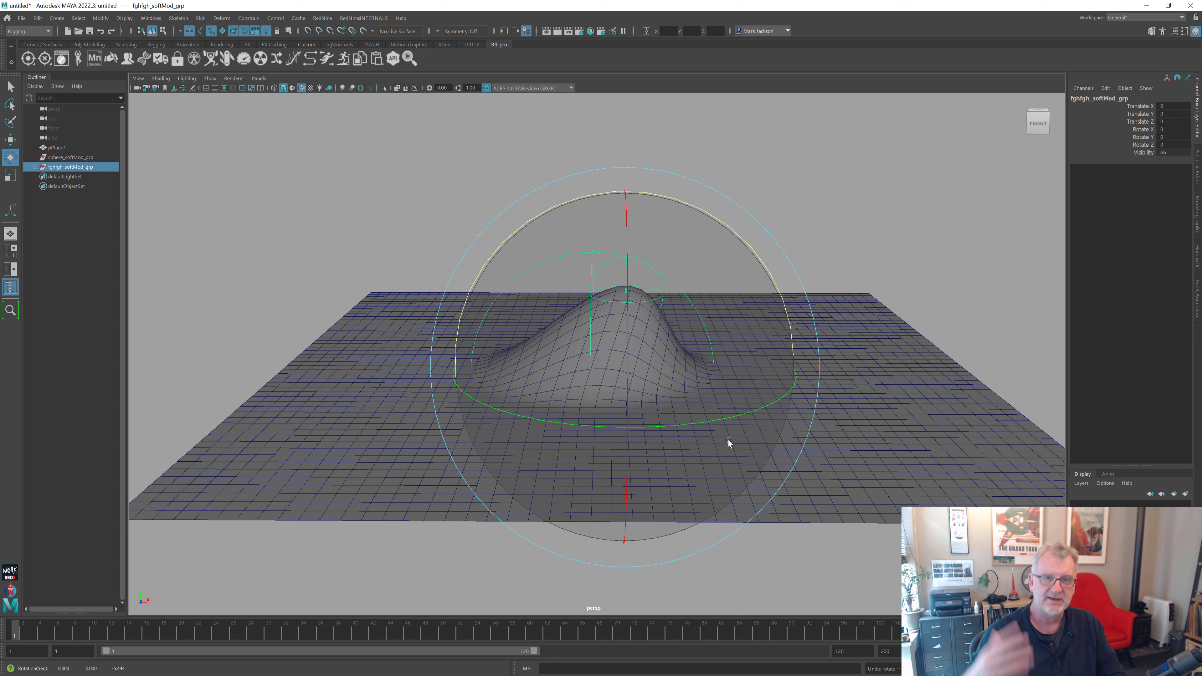
- Expand fghfgh_softMod_grp and inspect its FalloffCentre and volume controls in turn
left_click(34, 168)
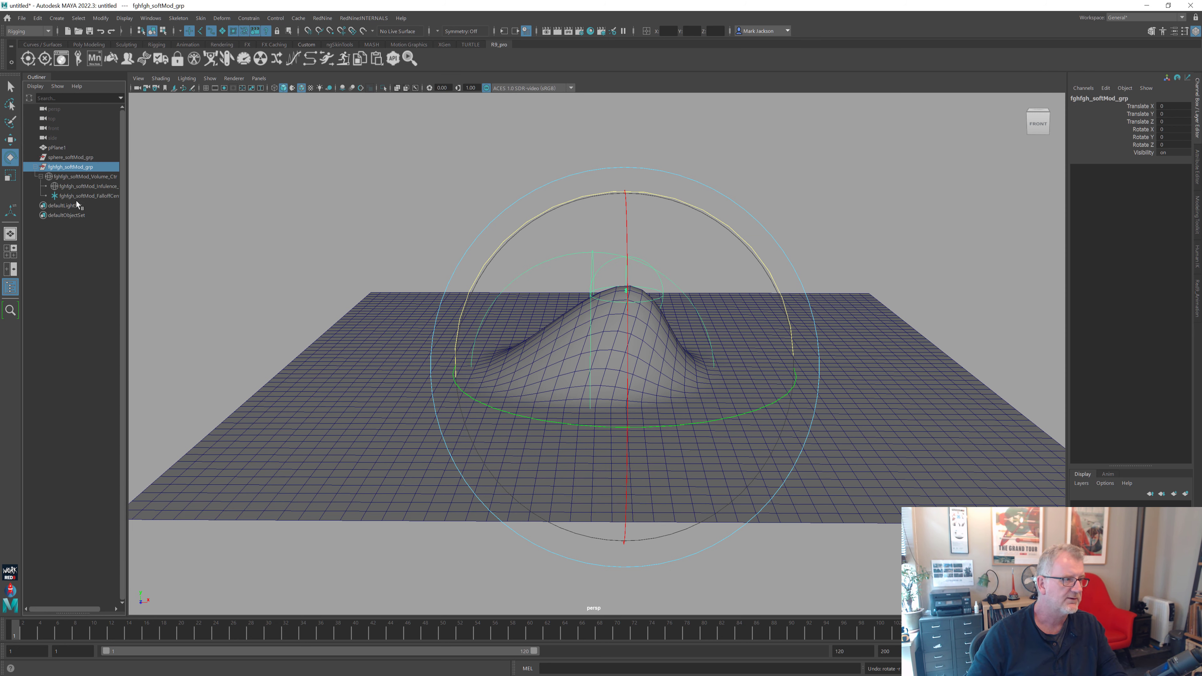
left_click(68, 197)
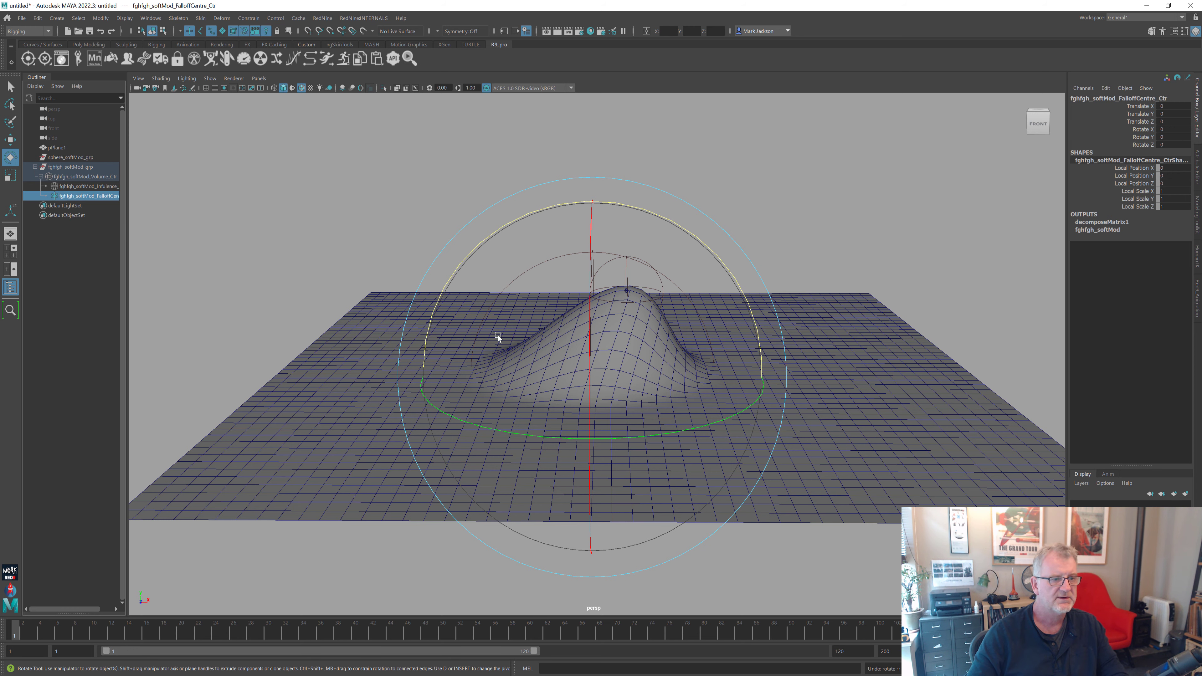
left_click(520, 151)
left_click(574, 278)
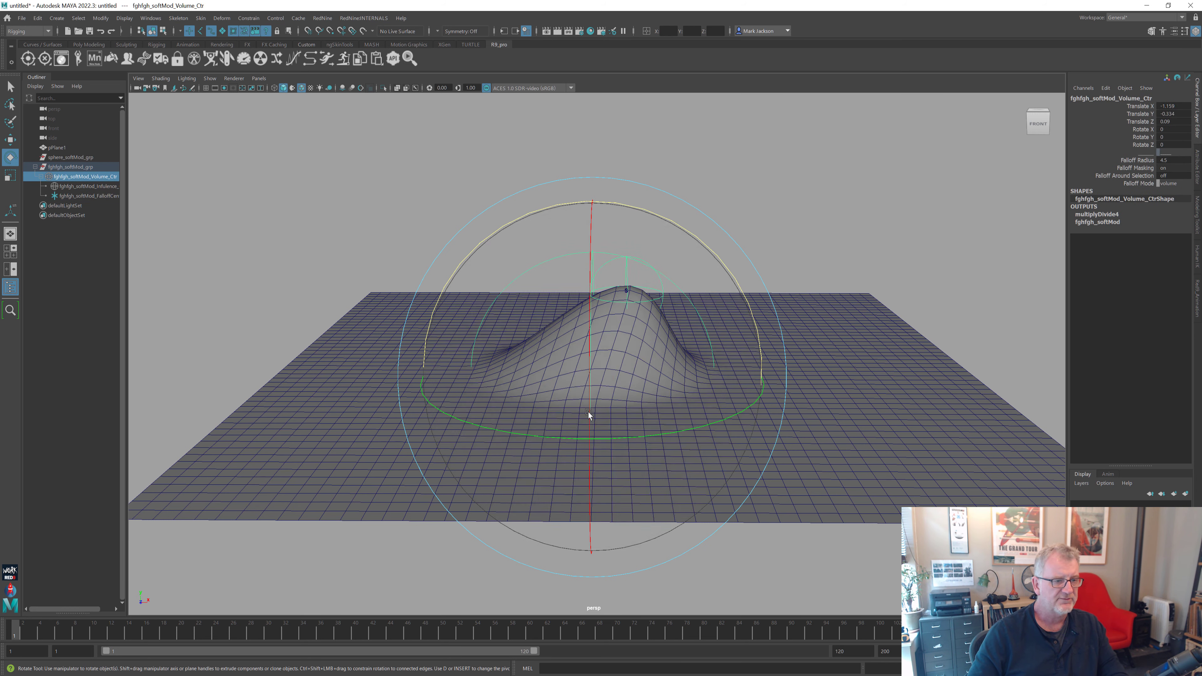
left_click_drag(588, 411, 589, 408, "alt")
- Move fghfgh_softMod_FalloffCentre_Ctr along its Y axis to test how it shapes the bump
left_click(95, 195)
key("w")
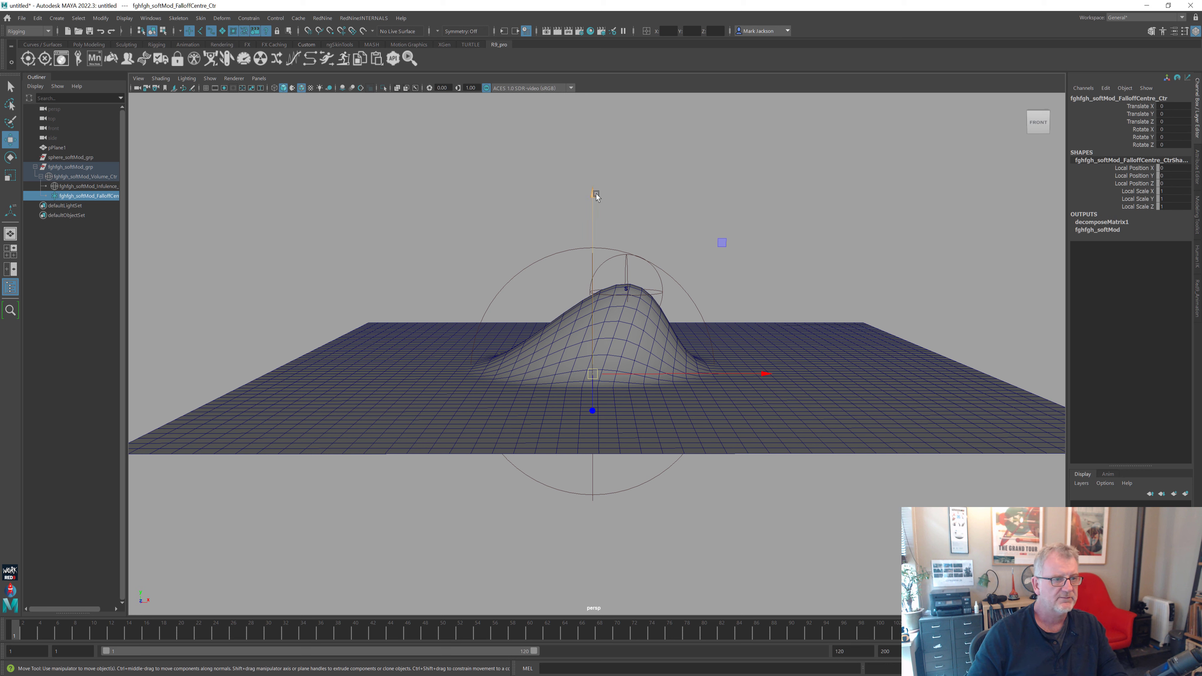
left_click_drag(591, 191, 553, 266)
- Raise the plane's volume control to about 0.39 in Y
left_click(546, 259)
left_click_drag(592, 207, 602, 175)
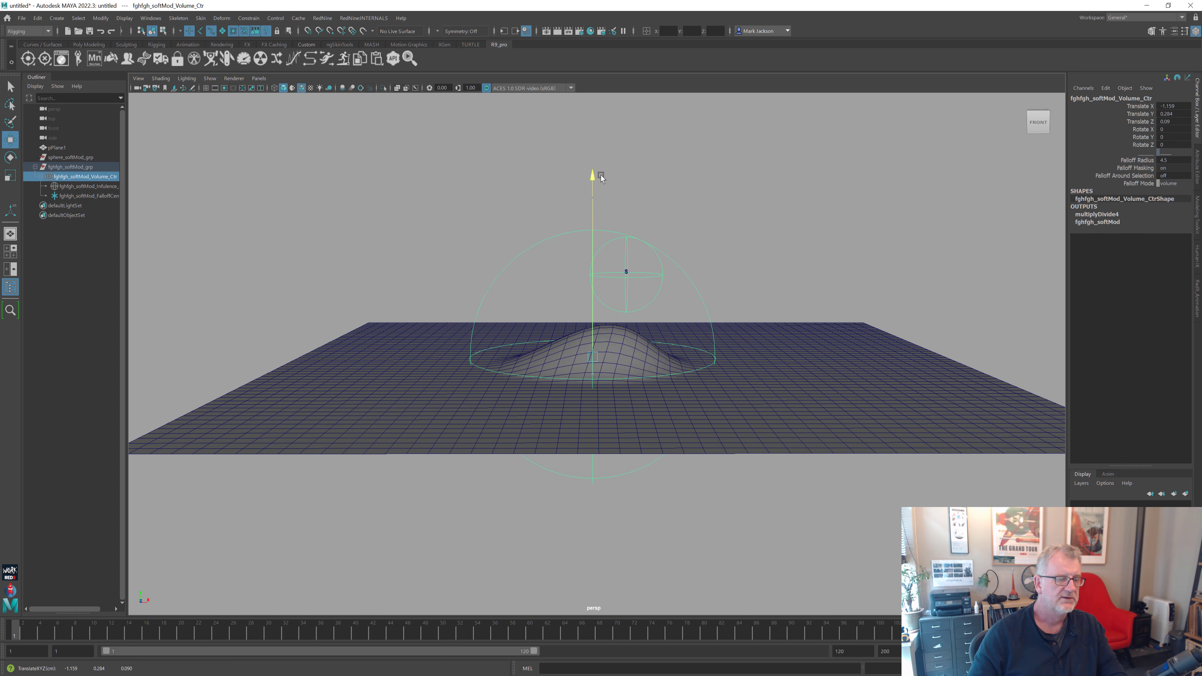
- Readjust the plane's FalloffCentre control and move its influence control to about X 0.08, Y 5.79, Z -1.06
left_click(75, 196)
left_click_drag(591, 241, 634, 228)
left_click(643, 292)
left_click_drag(627, 272, 595, 196)
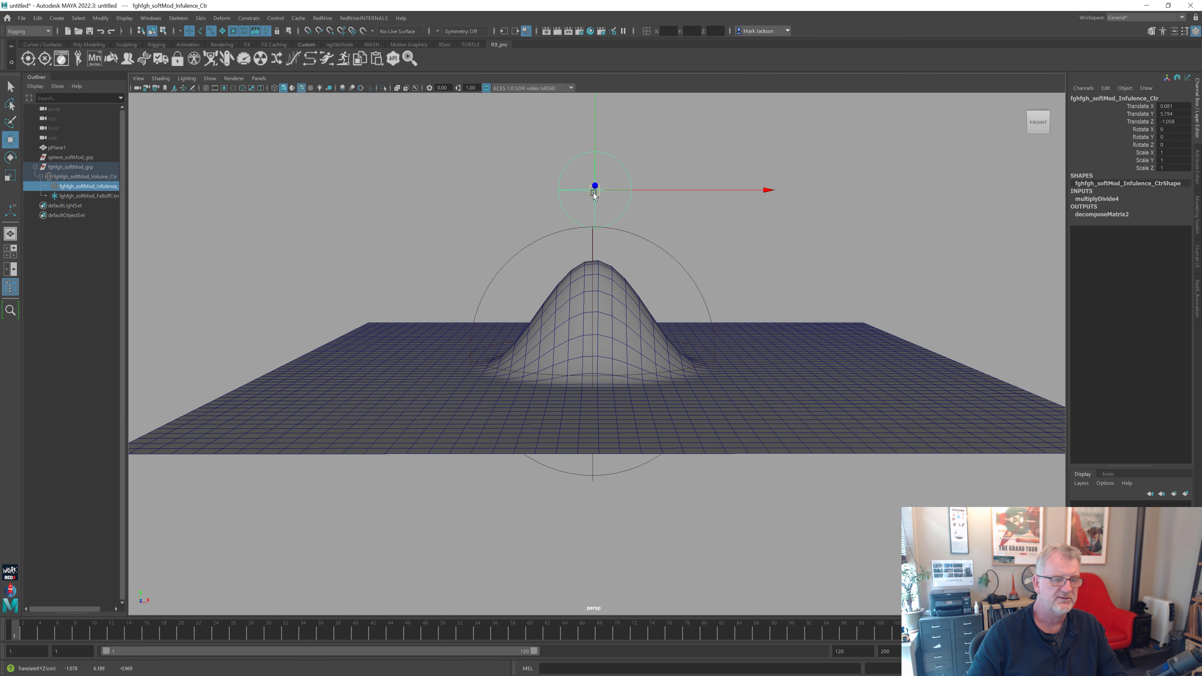
- Shift the plane's volume control to about -1.3 in X and select fghfgh_softMod_grp
left_click(697, 296)
mouse_move(746, 355)
left_mouse_down()
mouse_move(1131, 349)
mouse_move(854, 349)
mouse_move(741, 333)
left_mouse_up()
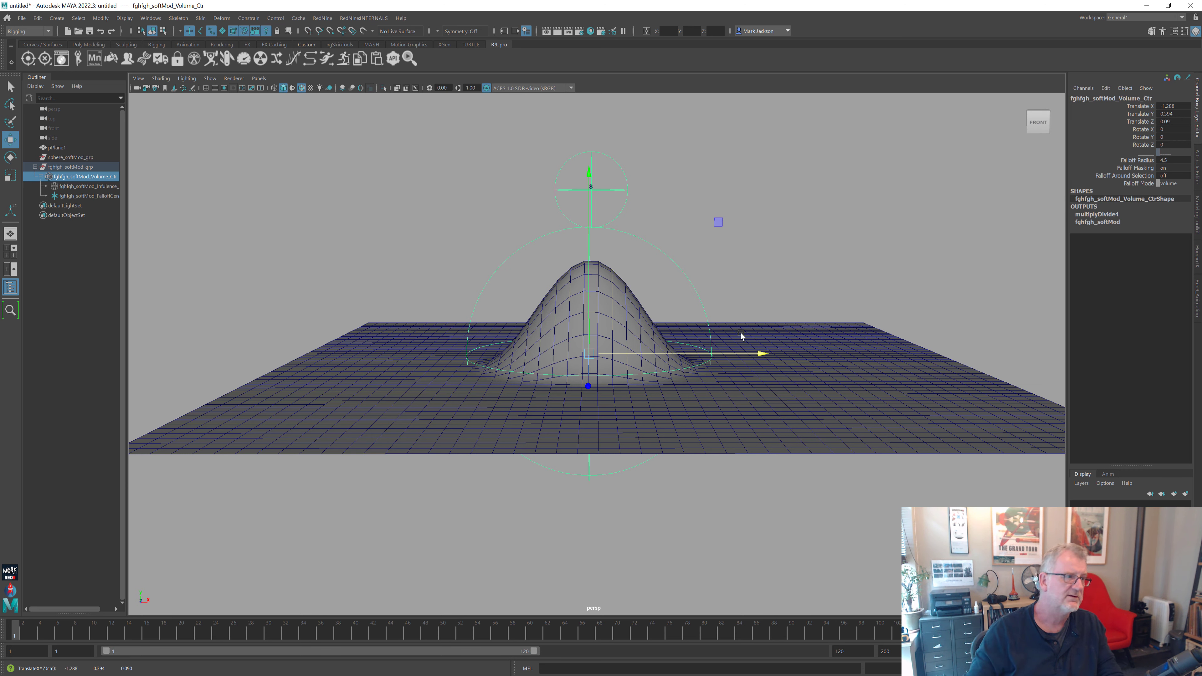
left_click(69, 167)
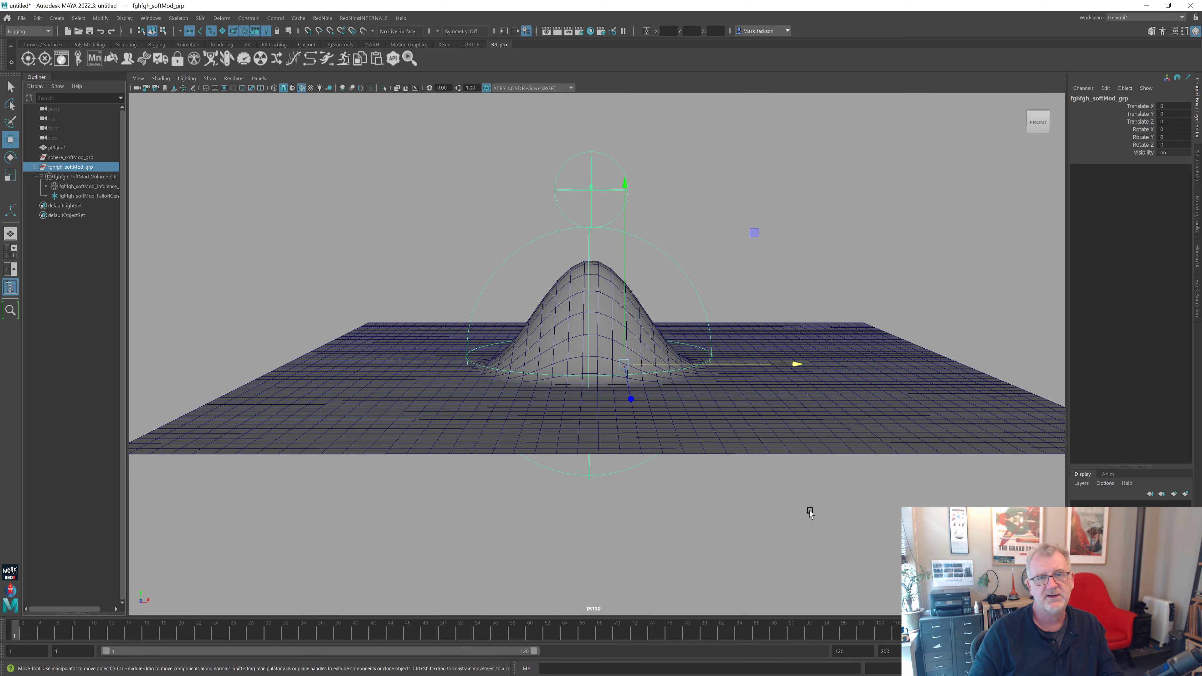